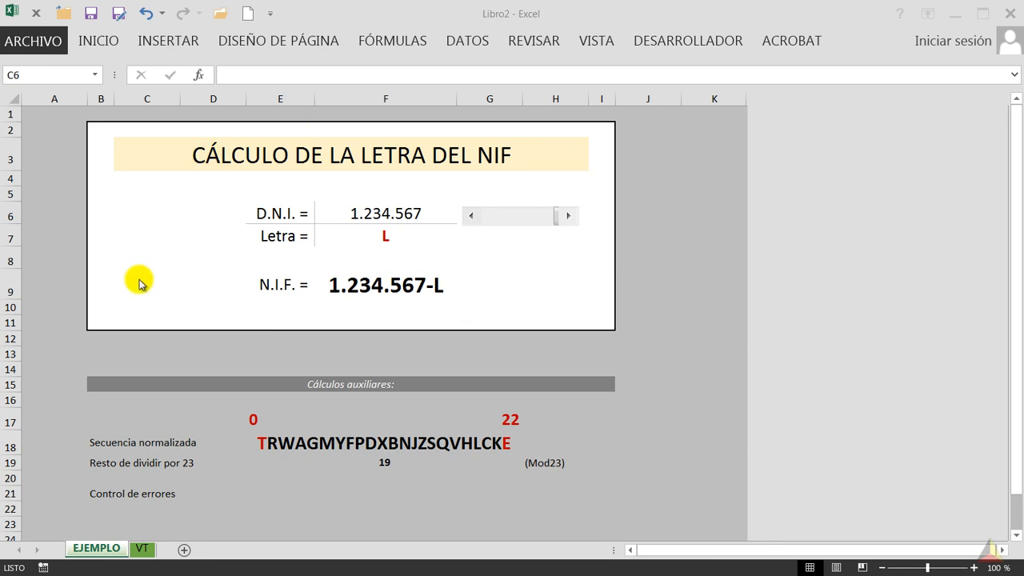
Examine the EJEMPLO sheet's D.N.I. input, the letter and N.I.F. formulas, and the auxiliary sequence, remainder and error-control cells
{"action": "left_click", "coordinate": [373, 211]}
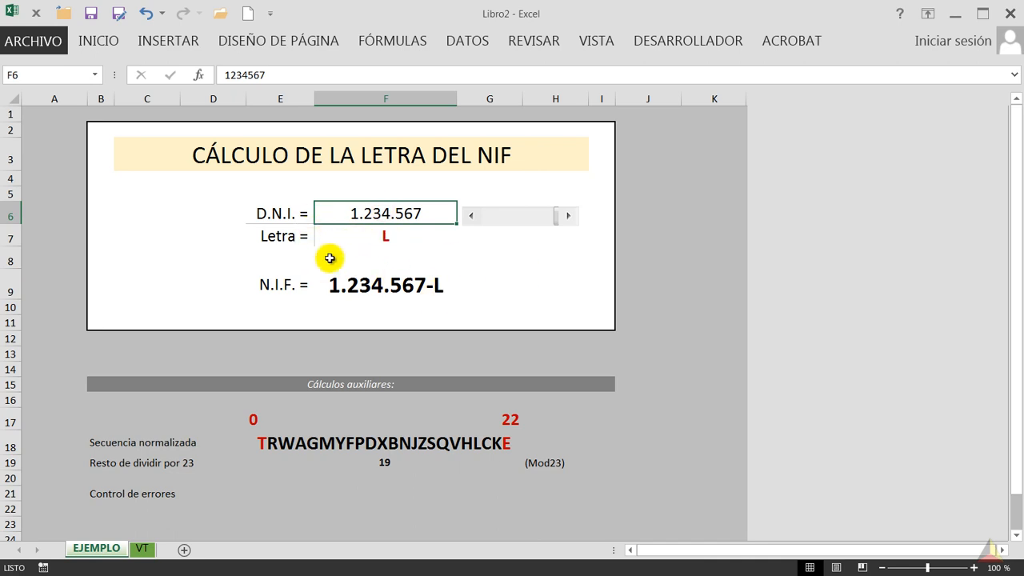
{"action": "left_click", "coordinate": [362, 237]}
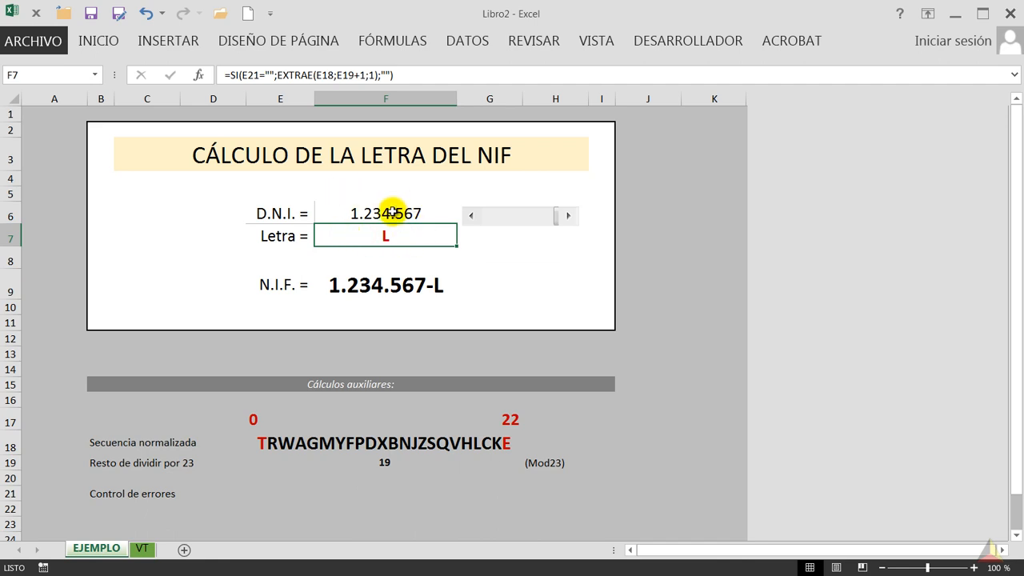
{"action": "left_click", "coordinate": [351, 287]}
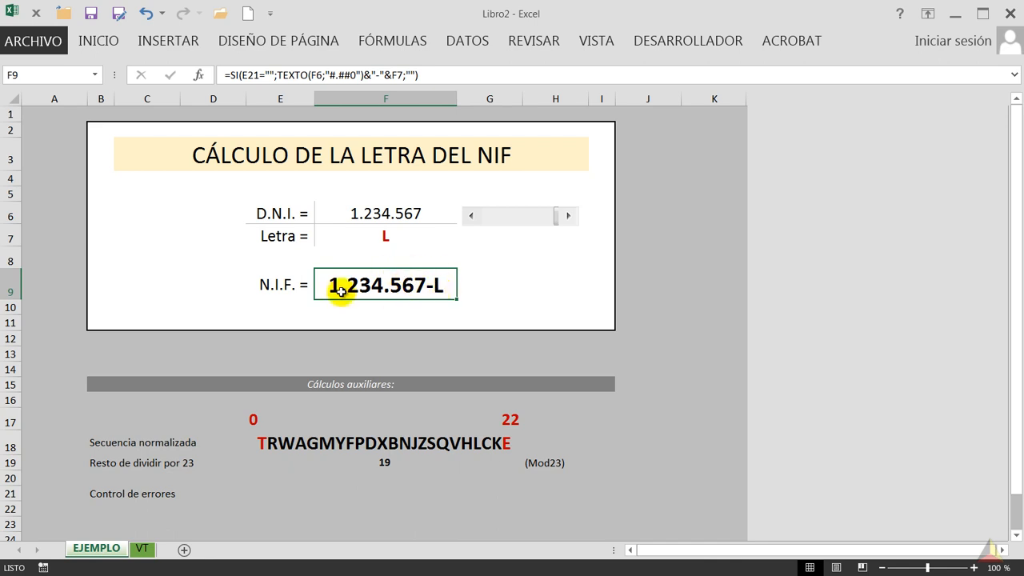
{"action": "left_click", "coordinate": [271, 446]}
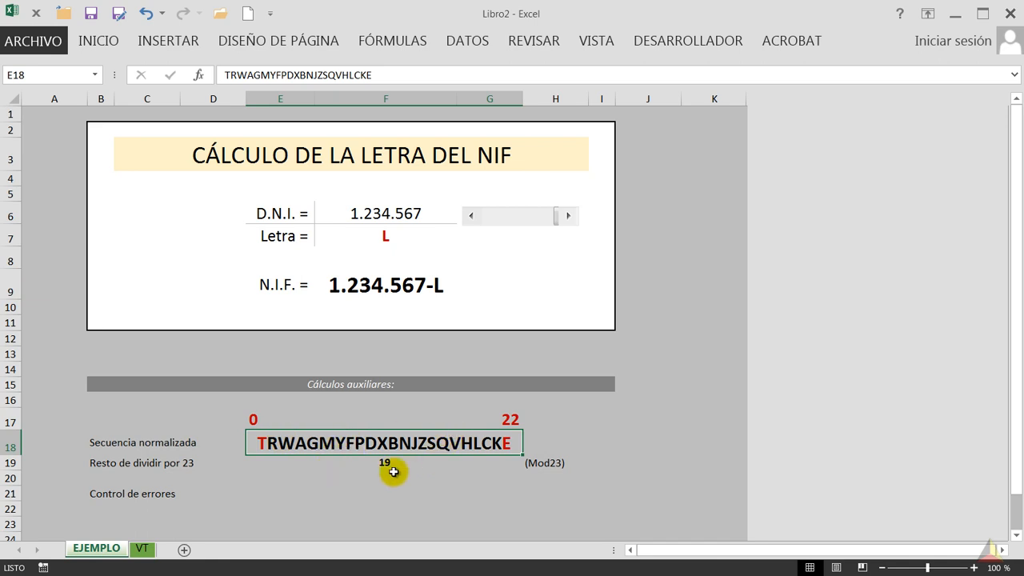
{"action": "left_click", "coordinate": [274, 463]}
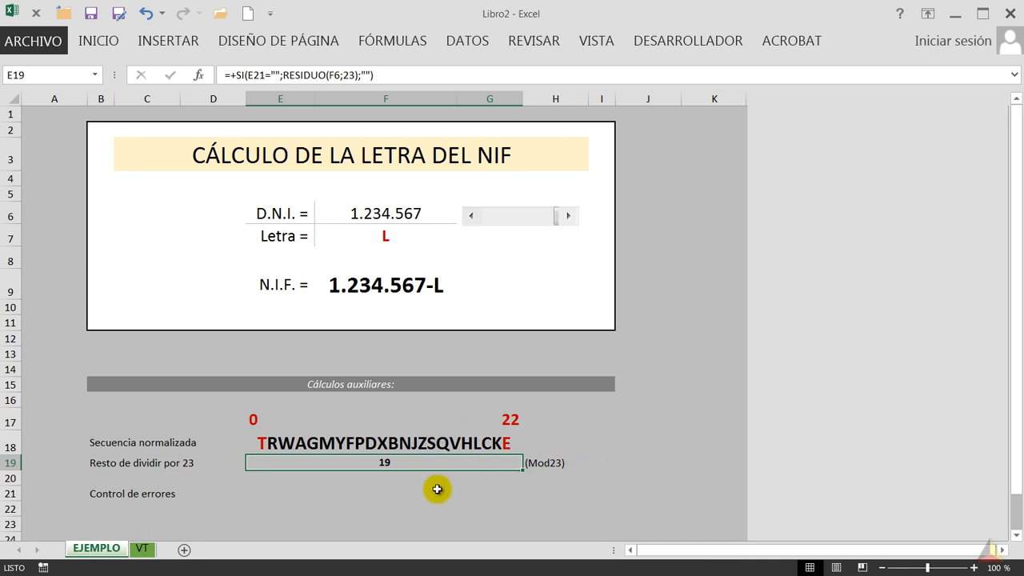
{"action": "left_click", "coordinate": [260, 492]}
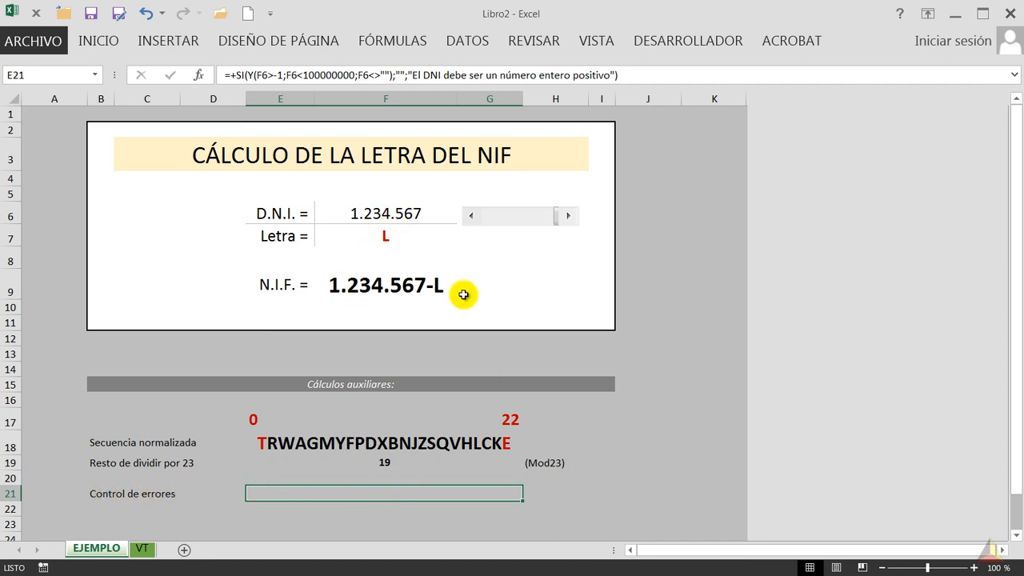
Move the D.N.I. scroll bar to its minimum, then raise it to its maximum to test the letter calculation
{"action": "left_click", "coordinate": [392, 213]}
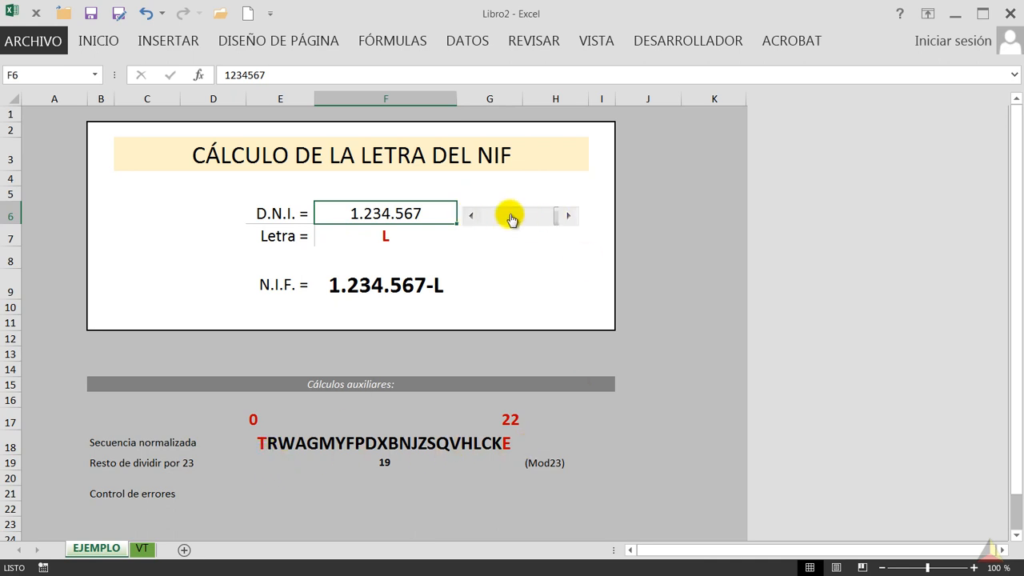
{"action": "left_click_drag", "start_coordinate": [557, 217], "coordinate": [456, 212]}
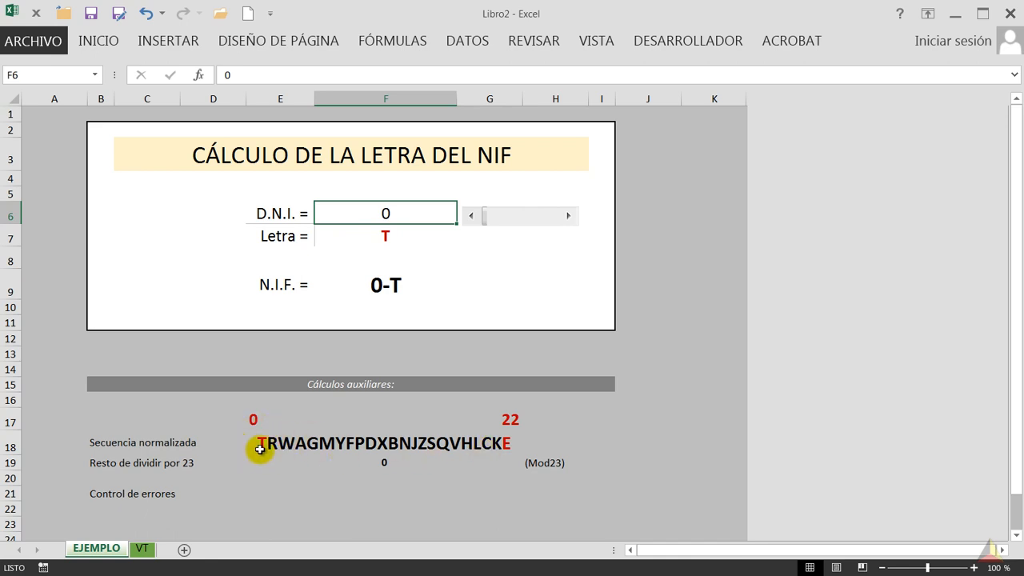
{"action": "left_click", "coordinate": [567, 215]}
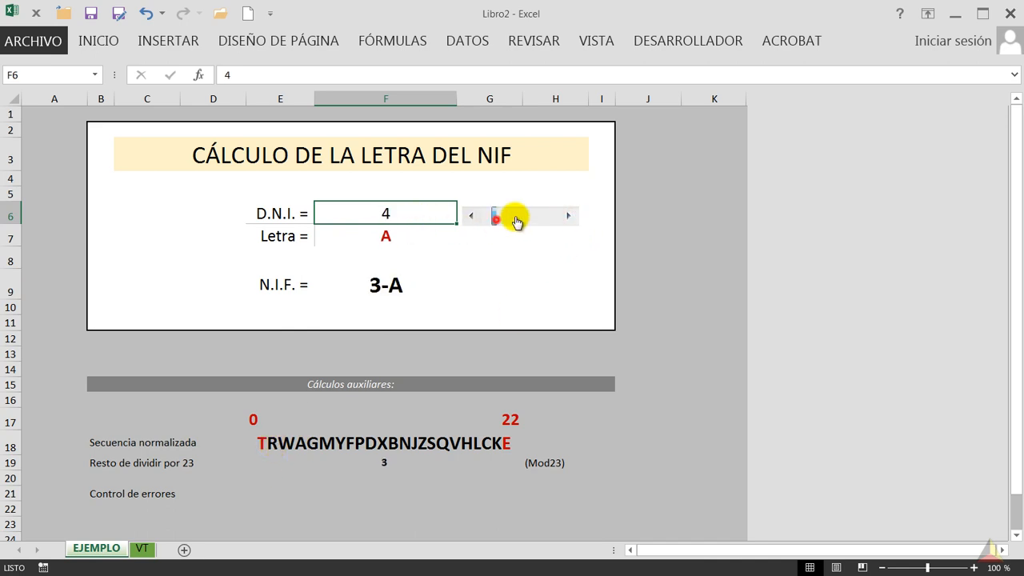
{"action": "left_click_drag", "start_coordinate": [496, 220], "coordinate": [573, 222]}
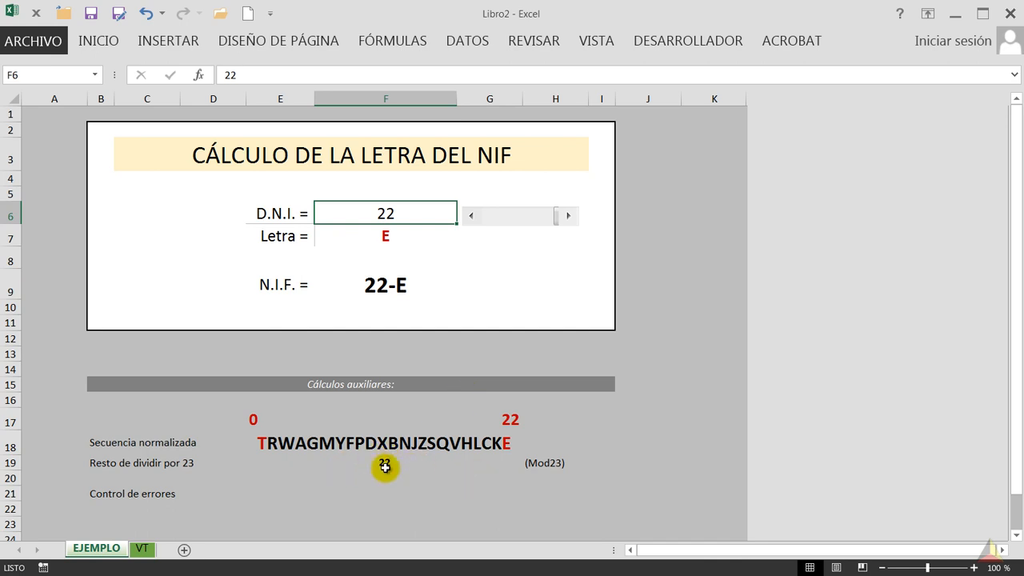
Test the D.N.I. cell F6 with a number equal to the divisor 23, then with the number one below it
{"action": "left_click", "coordinate": [395, 214]}
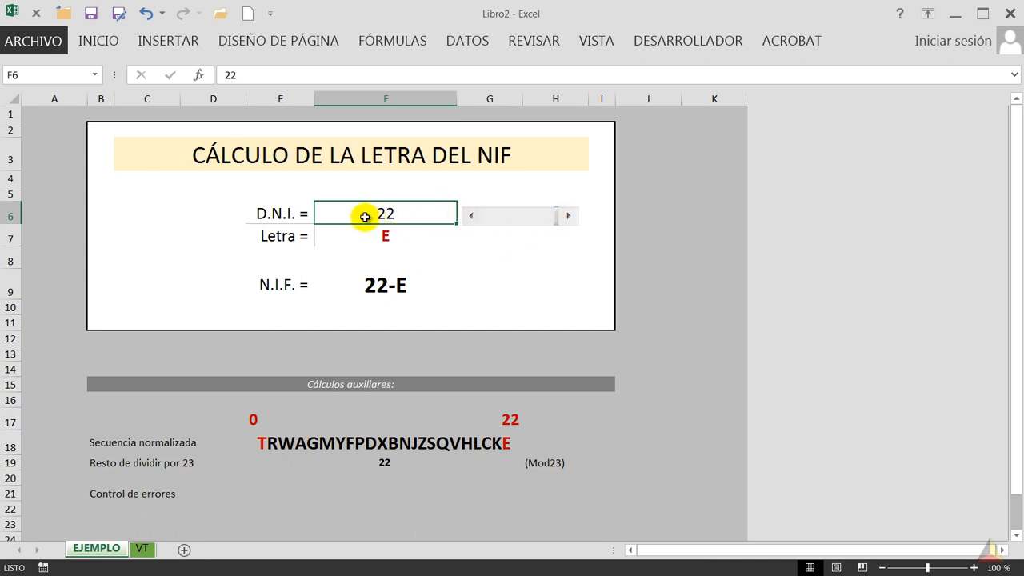
{"action": "type", "text": "23"}
{"action": "key", "text": "Return"}
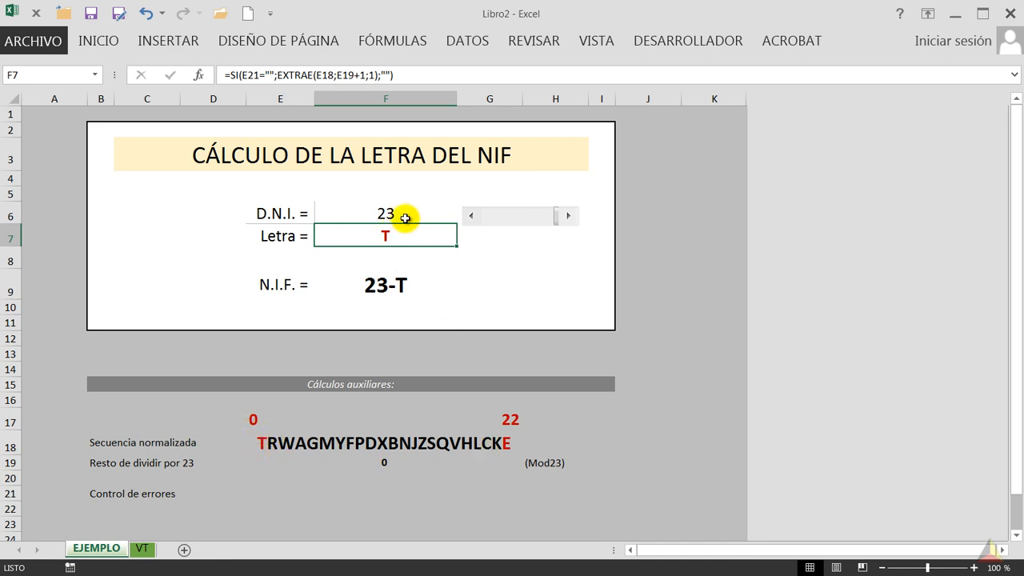
{"action": "left_click", "coordinate": [380, 211]}
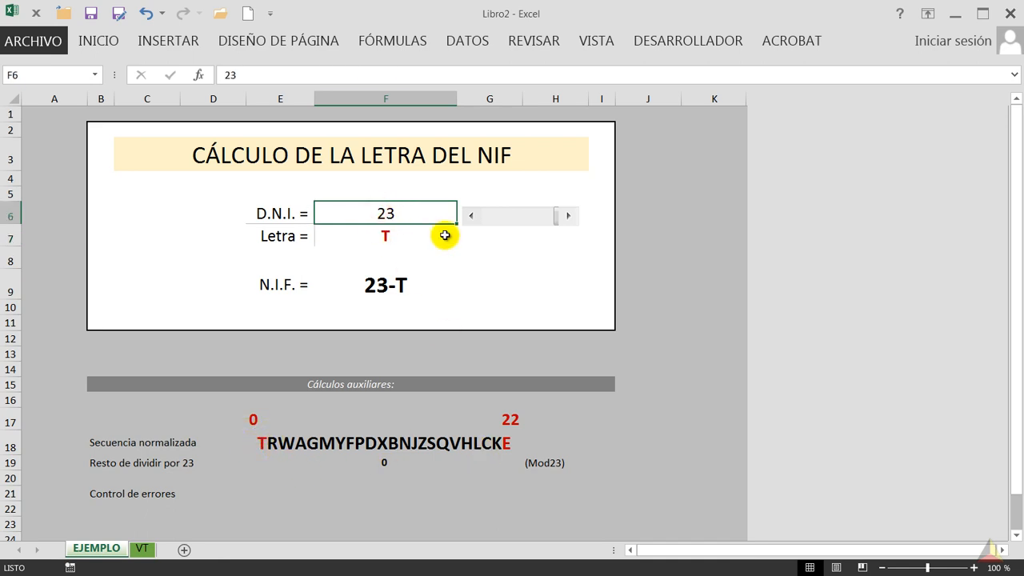
{"action": "type", "text": "22"}
{"action": "key", "text": "Return"}
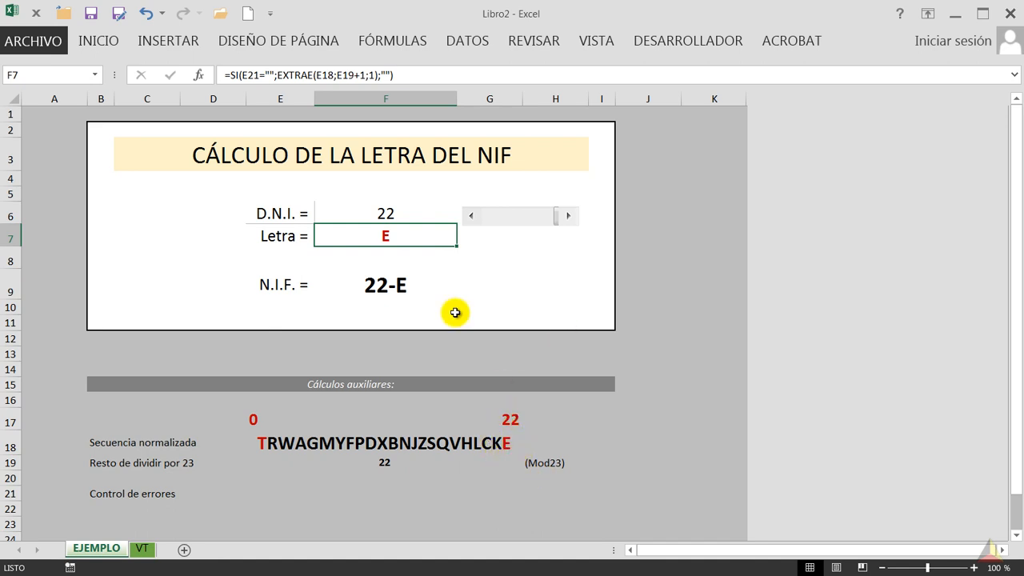
{"action": "left_click", "coordinate": [379, 211]}
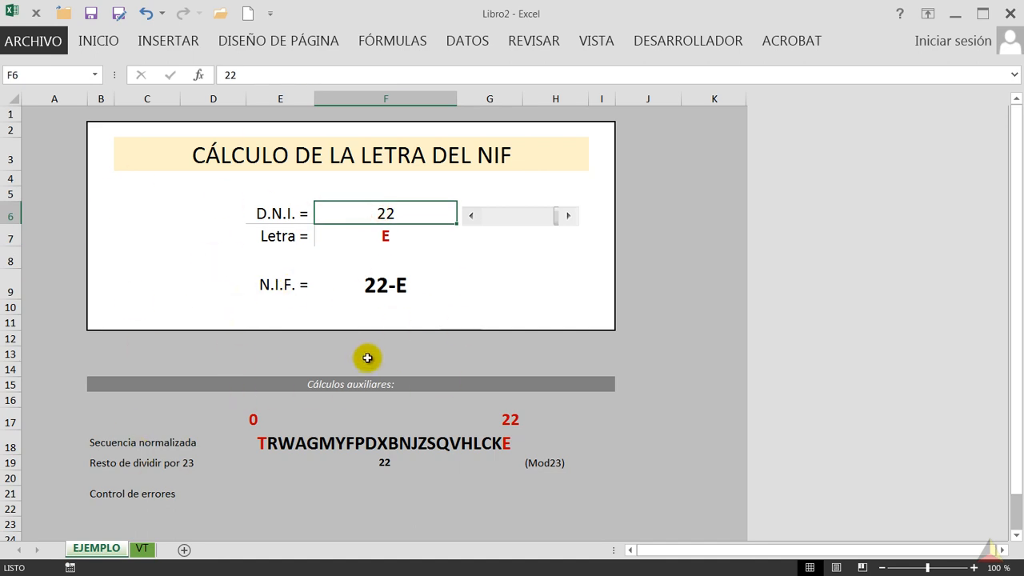
Switch to the VT sheet and enter a sample D.N.I. number divisible by 23 in cell F6
{"action": "left_click", "coordinate": [140, 550]}
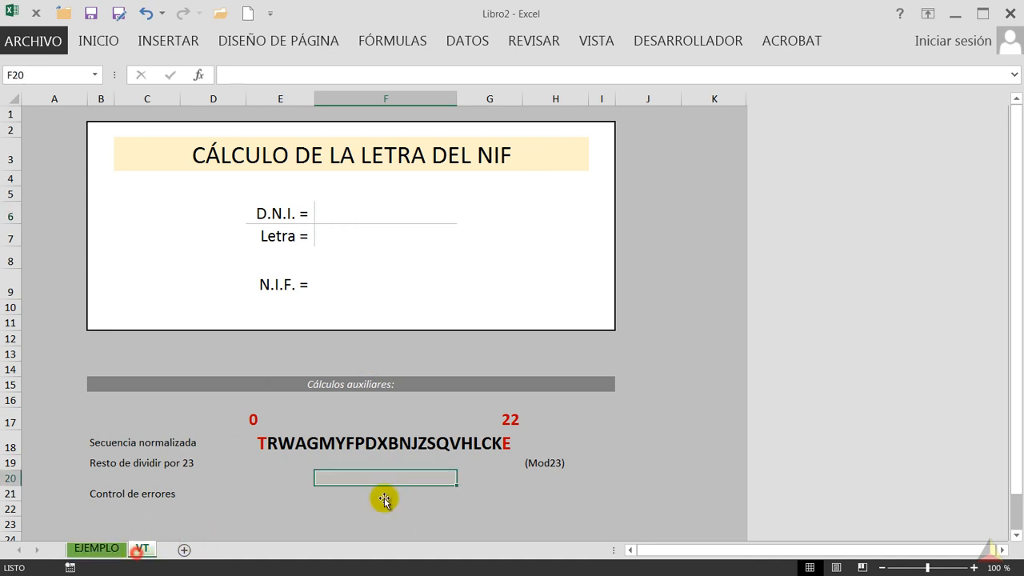
{"action": "left_click", "coordinate": [356, 206]}
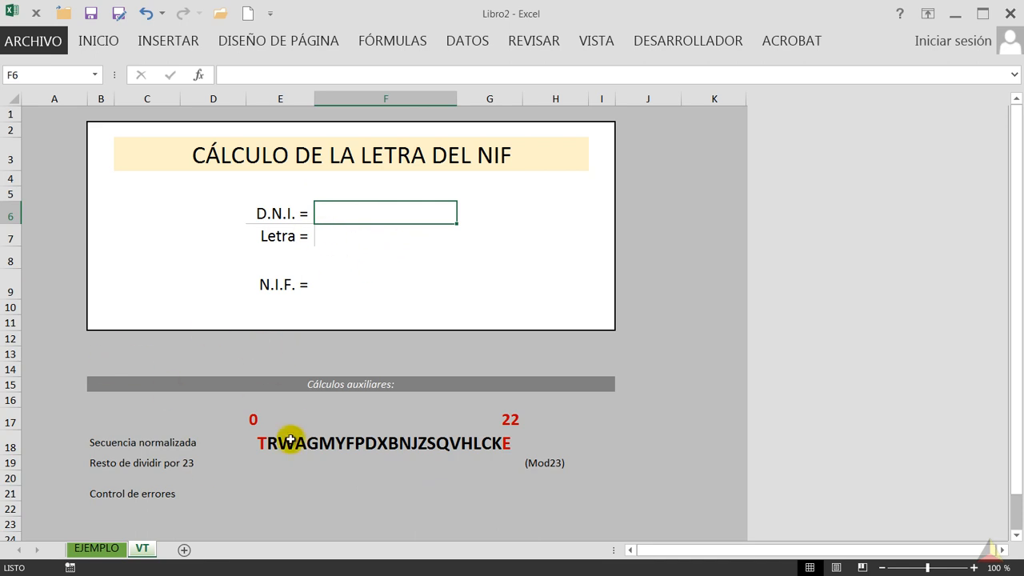
{"action": "left_click", "coordinate": [252, 447]}
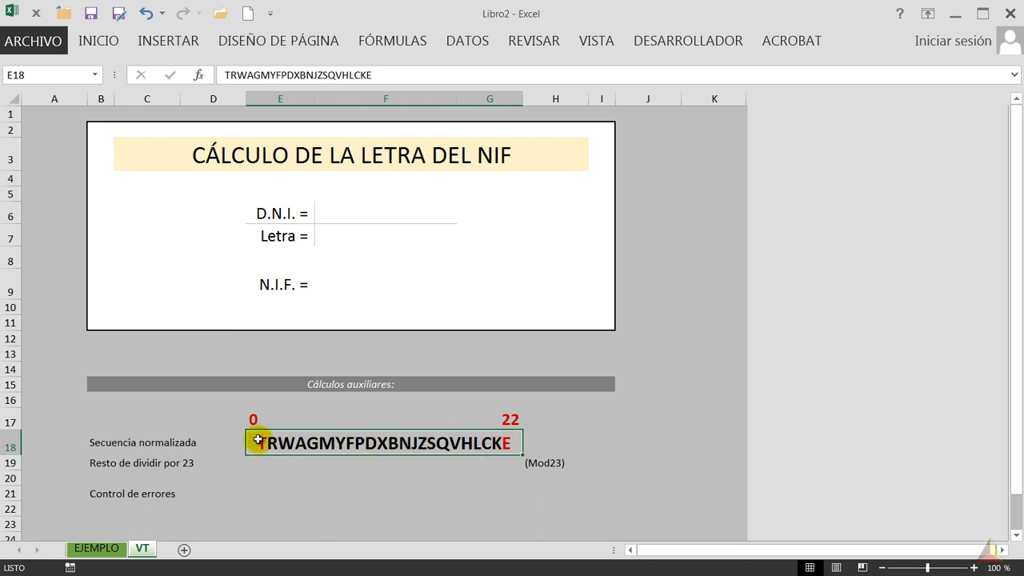
{"action": "left_click", "coordinate": [372, 467]}
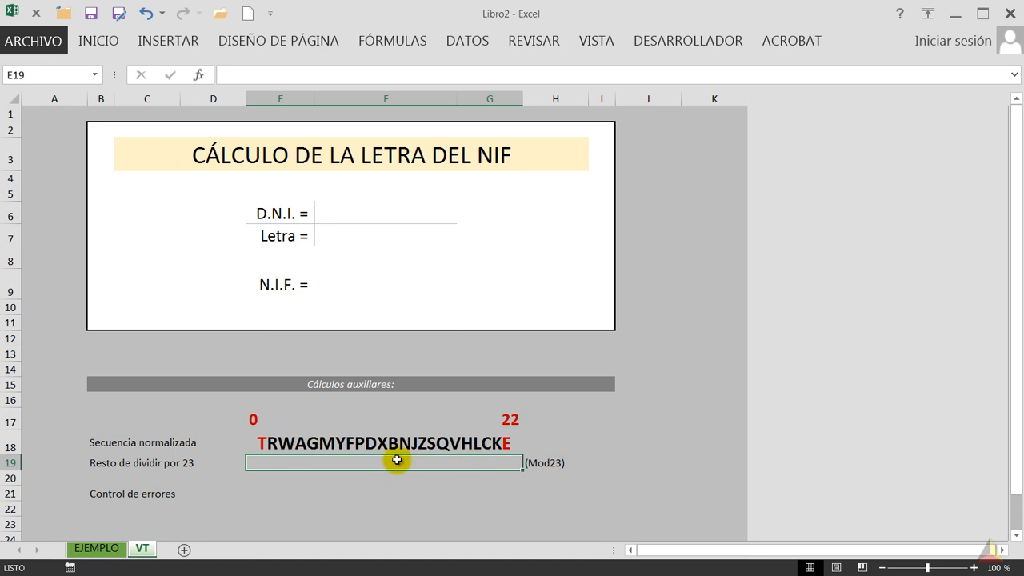
{"action": "left_click", "coordinate": [365, 208]}
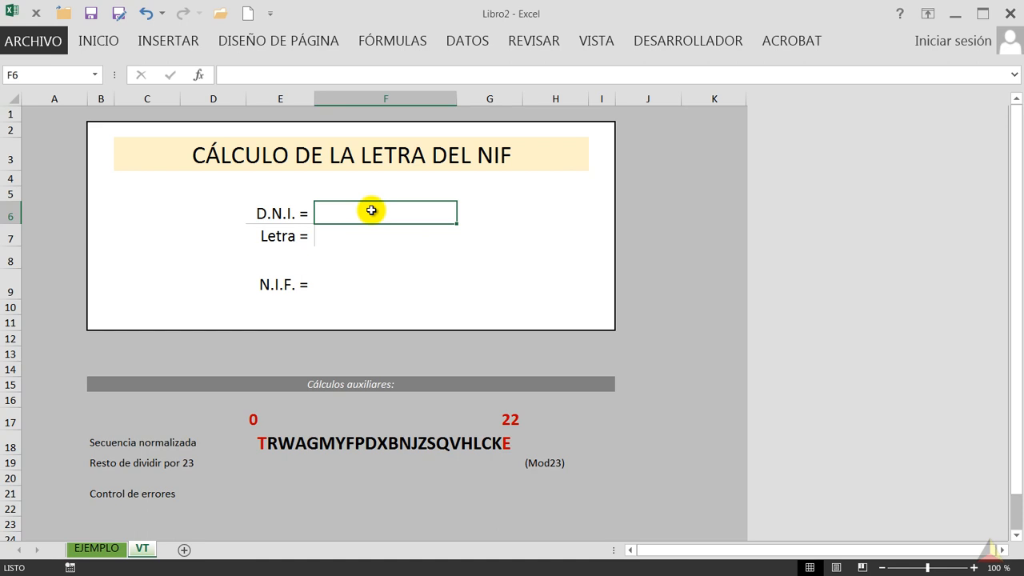
{"action": "type", "text": "230"}
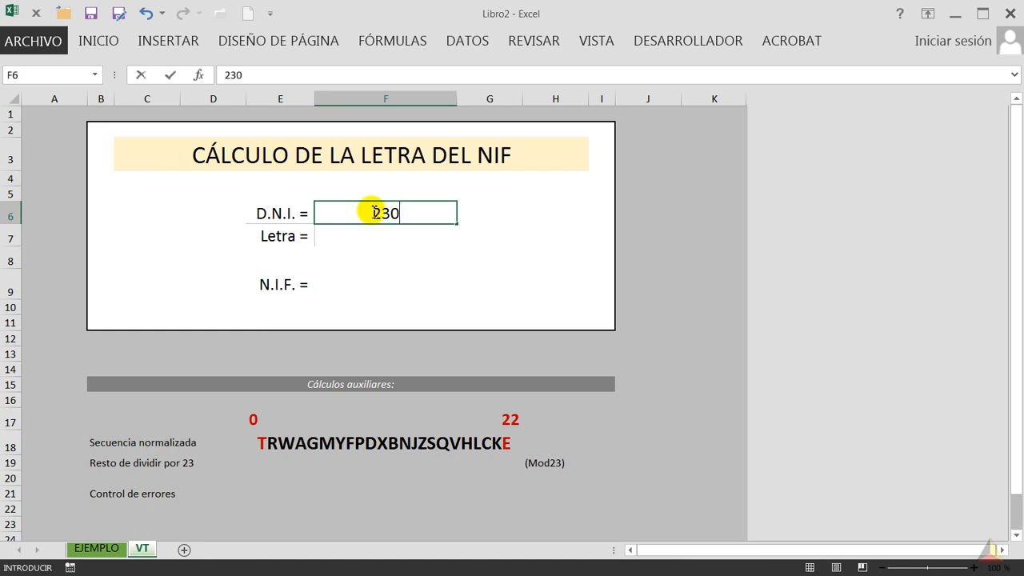
{"action": "key", "text": "Return"}
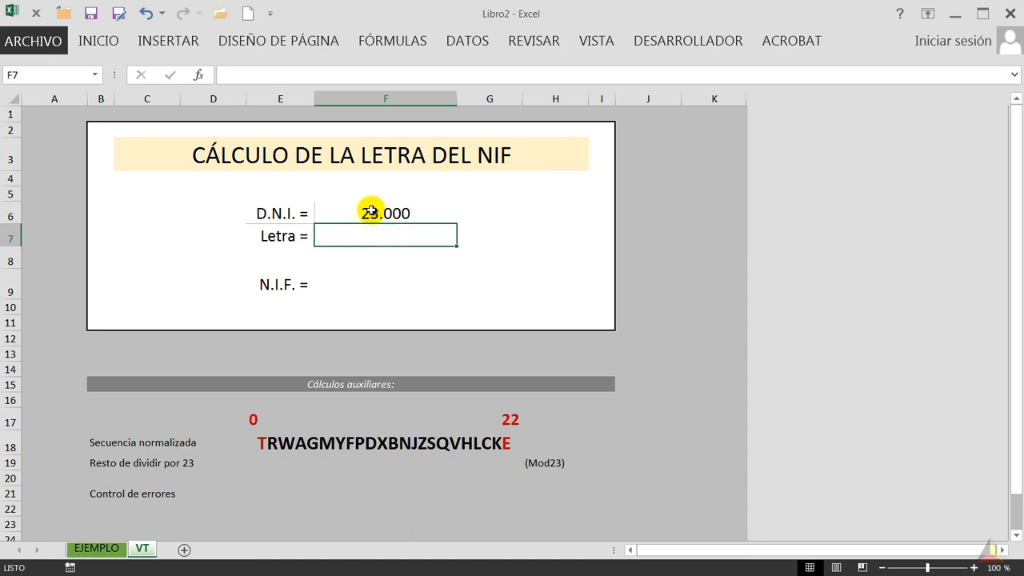
{"action": "left_click", "coordinate": [371, 212]}
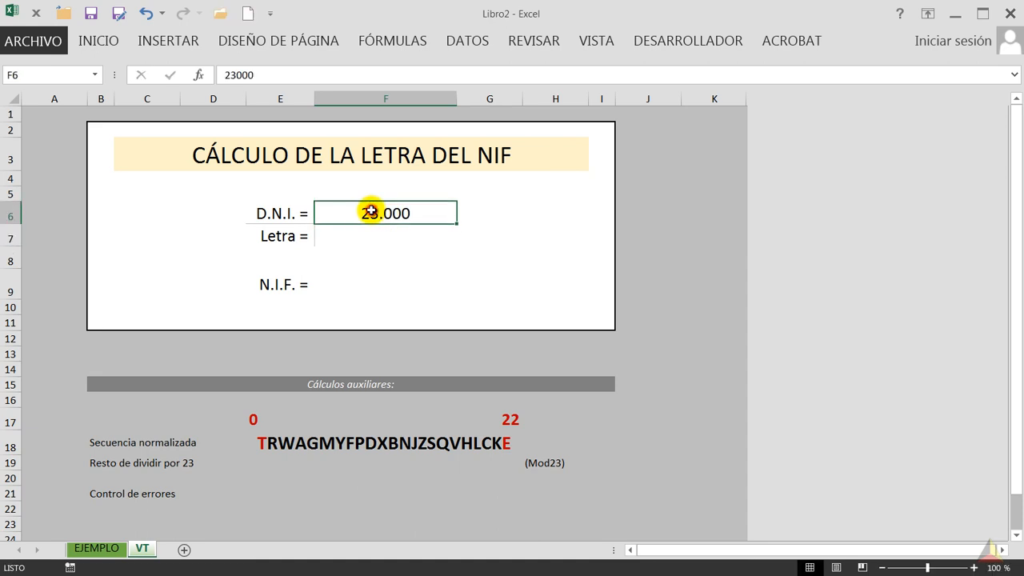
Calculate the remainder of dividing the D.N.I. by 23 in cell E19 with the formula +RESIDUO(F6;23)
{"action": "left_click", "coordinate": [360, 473]}
{"action": "left_click", "coordinate": [379, 462]}
{"action": "type", "text": "+"}
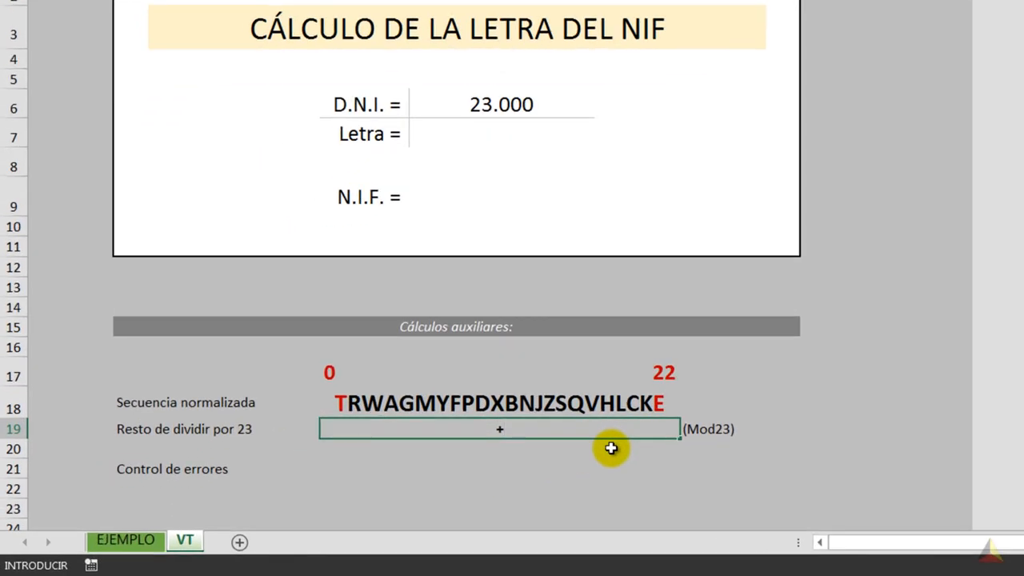
{"action": "type", "text": "RESI"}
{"action": "key", "text": "Tab"}
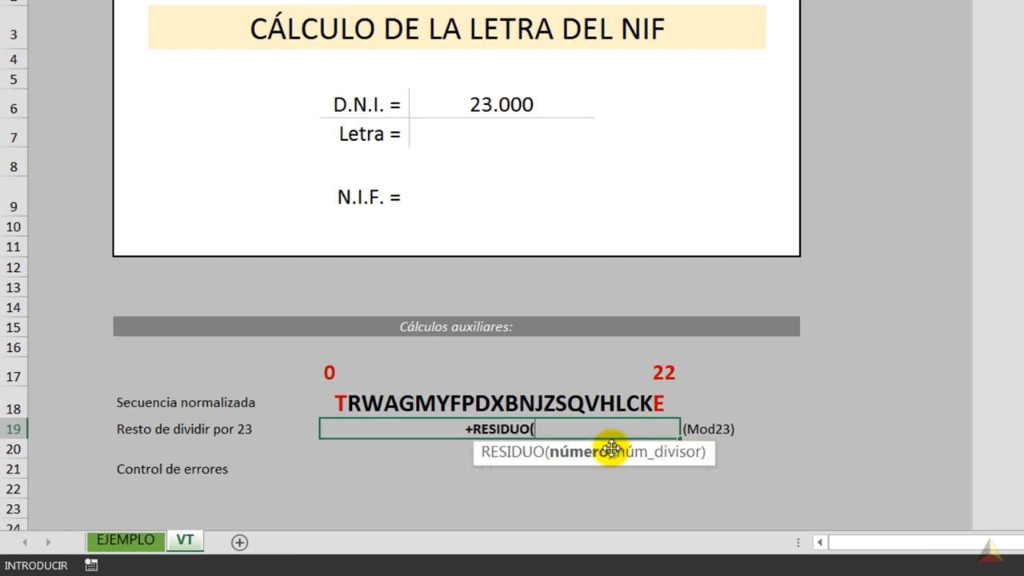
{"action": "left_click", "coordinate": [493, 105]}
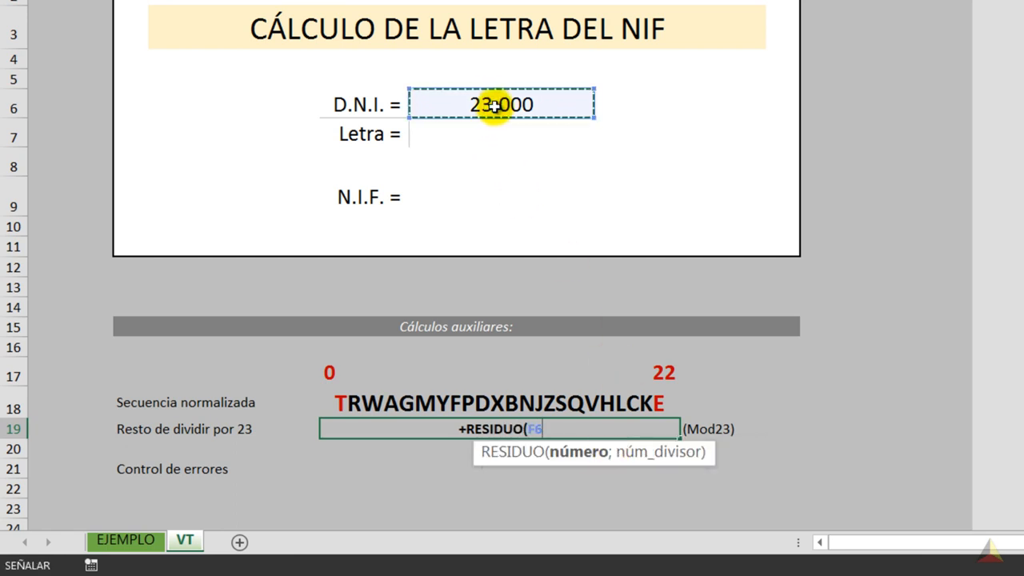
{"action": "type", "text": ";23"}
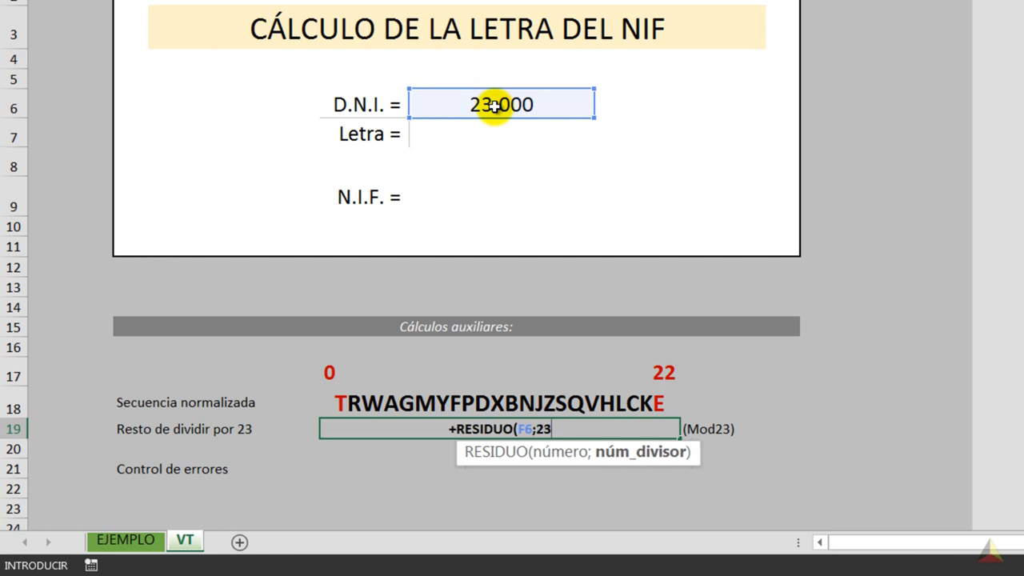
{"action": "type", "text": ")"}
{"action": "key", "text": "Return"}
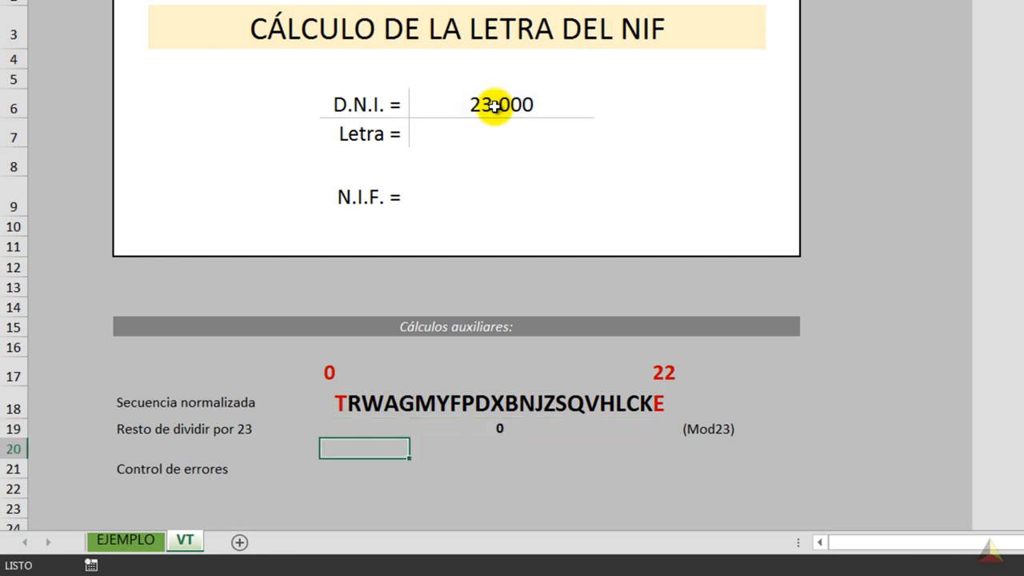
{"action": "left_click", "coordinate": [499, 428]}
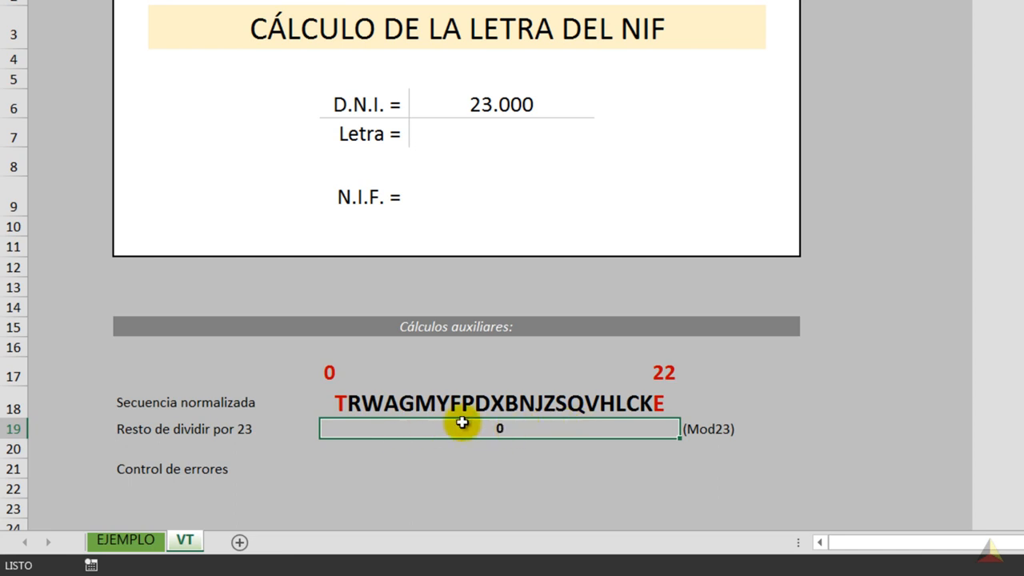
Extract the NIF letter from the normalized sequence in cell F7 with the formula +EXTRAE(E18;E19+1;1)
{"action": "left_click", "coordinate": [465, 139]}
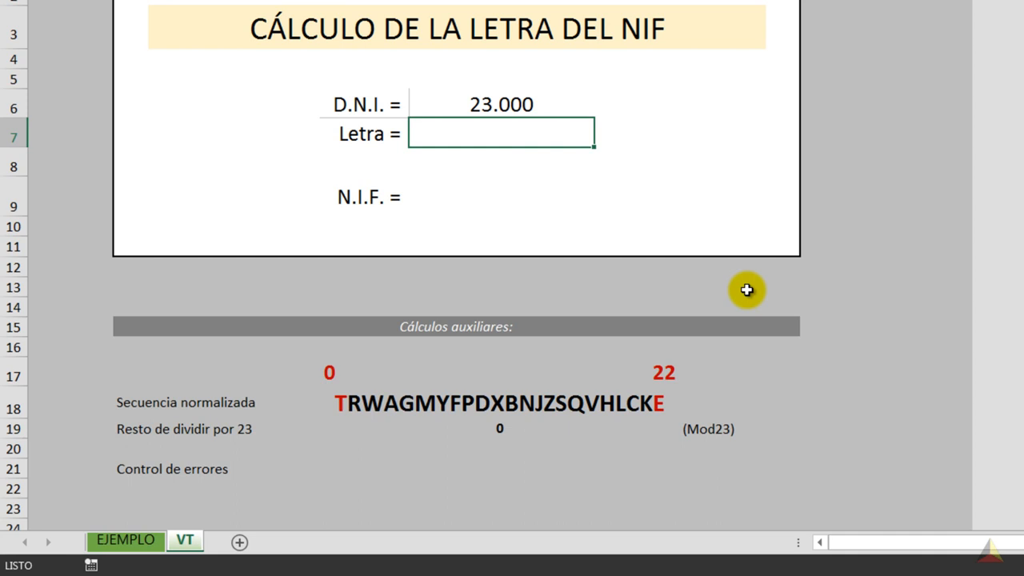
{"action": "type", "text": "+EX"}
{"action": "key", "text": "Down"}
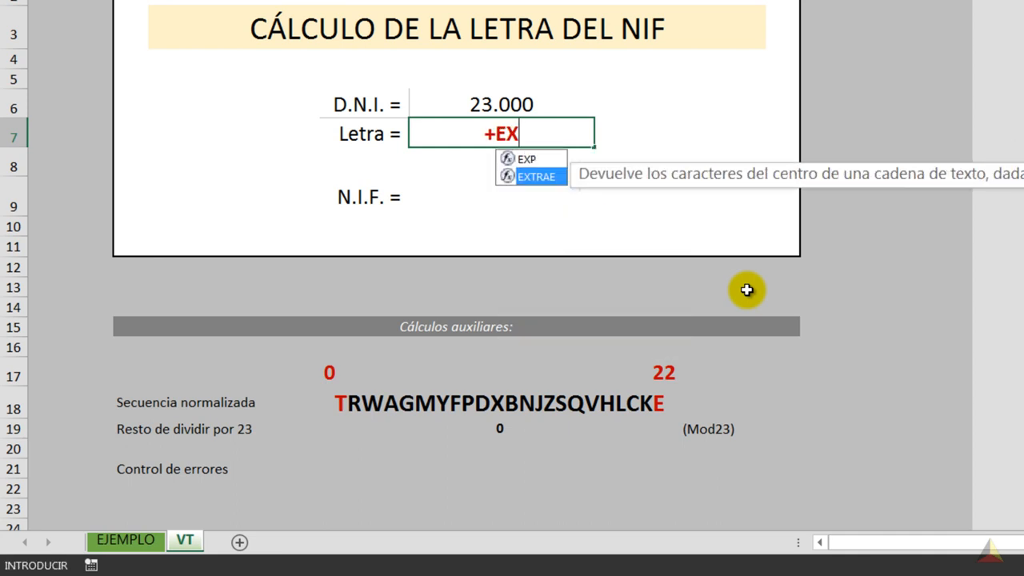
{"action": "key", "text": "Tab"}
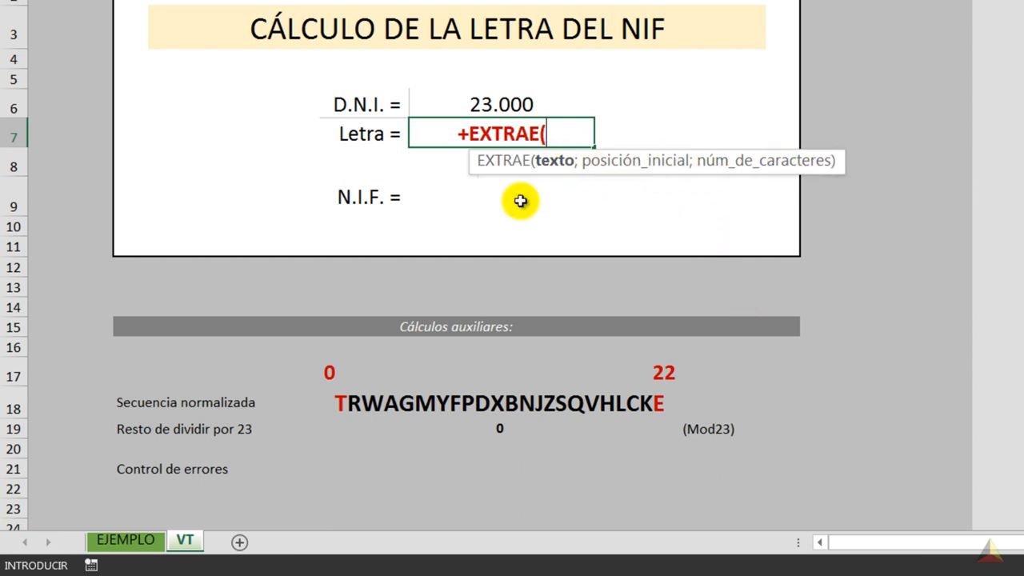
{"action": "left_click", "coordinate": [404, 404]}
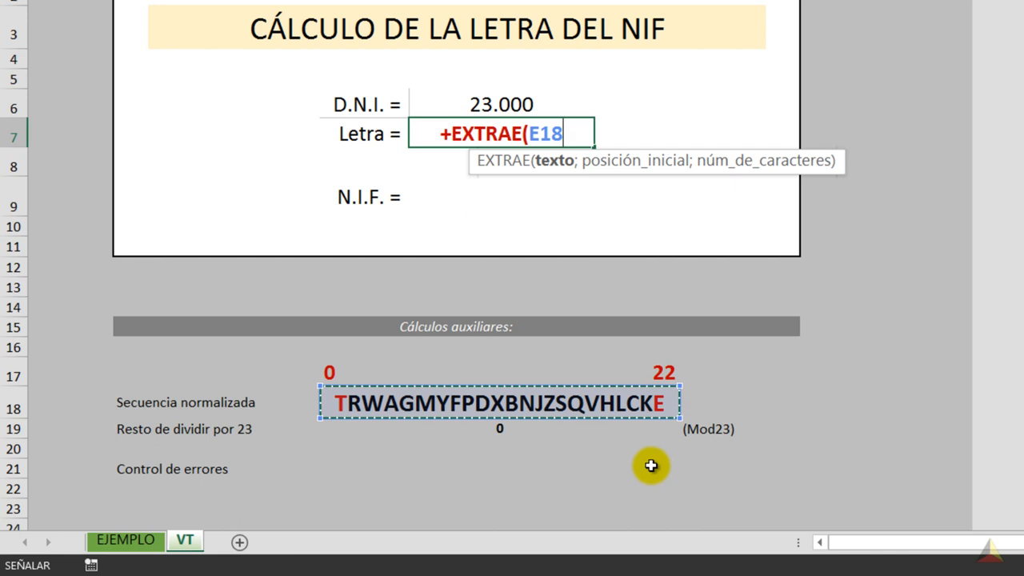
{"action": "type", "text": ";"}
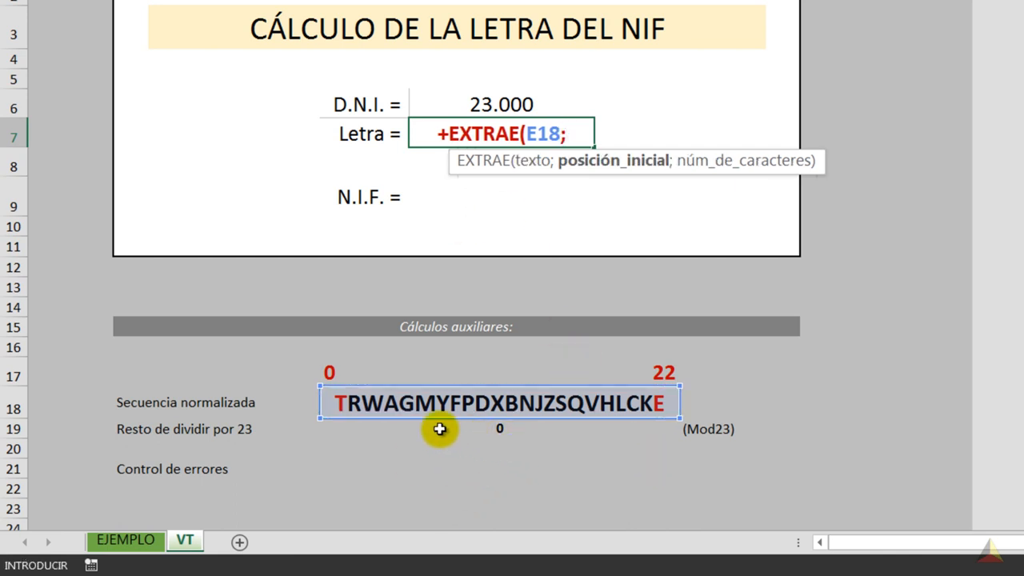
{"action": "left_click", "coordinate": [495, 431]}
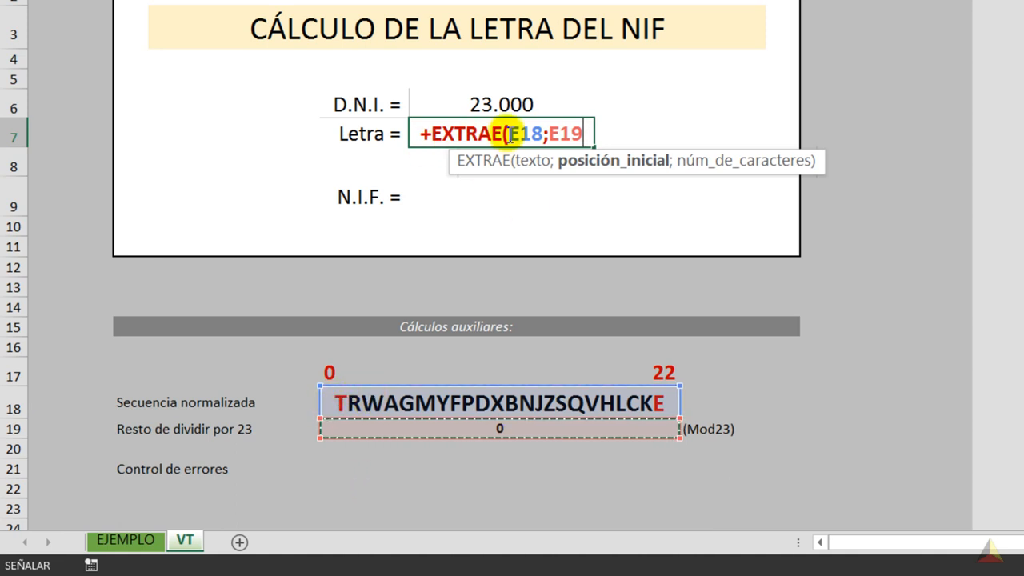
{"action": "type", "text": "+"}
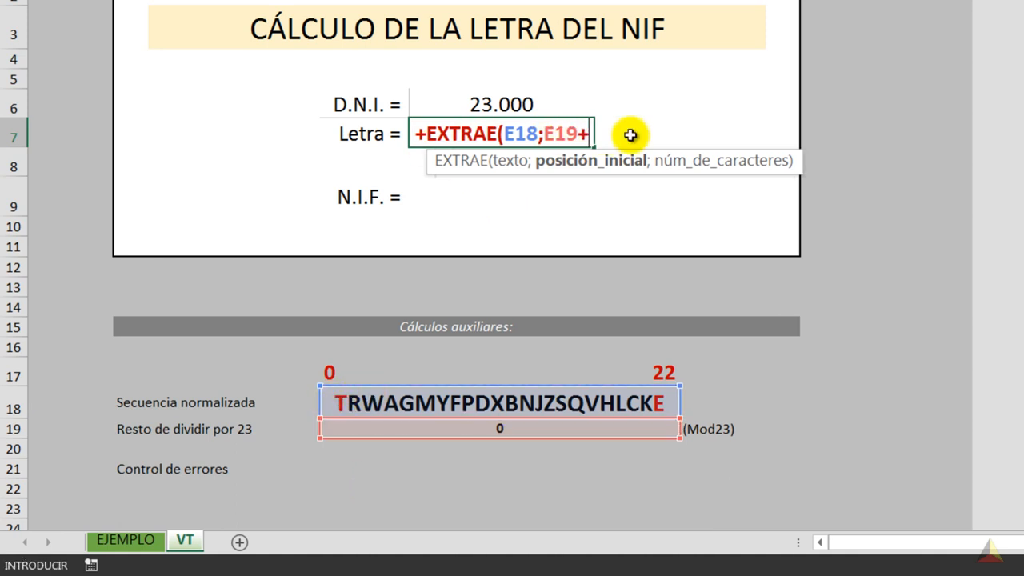
{"action": "type", "text": "1"}
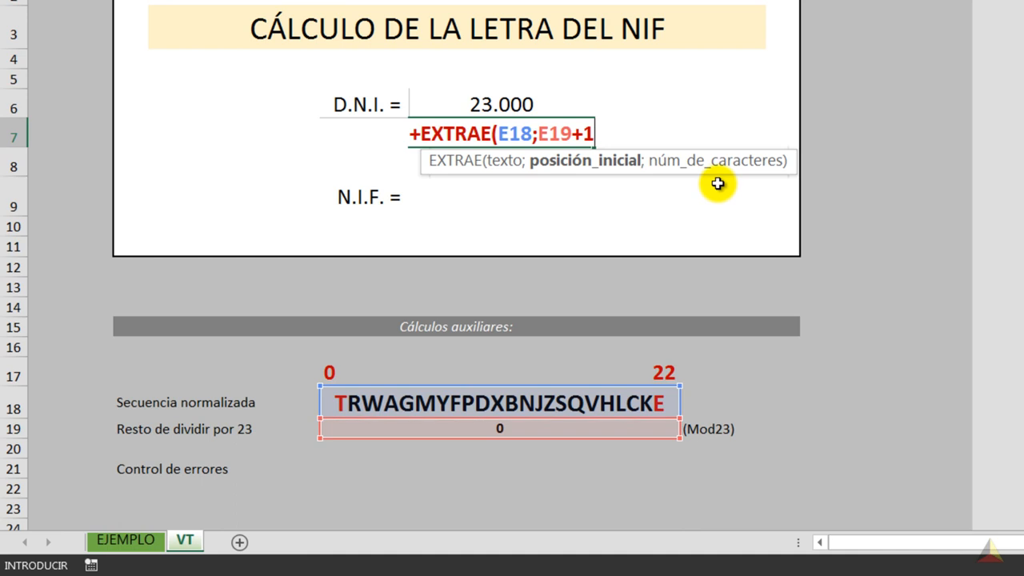
{"action": "type", "text": ";"}
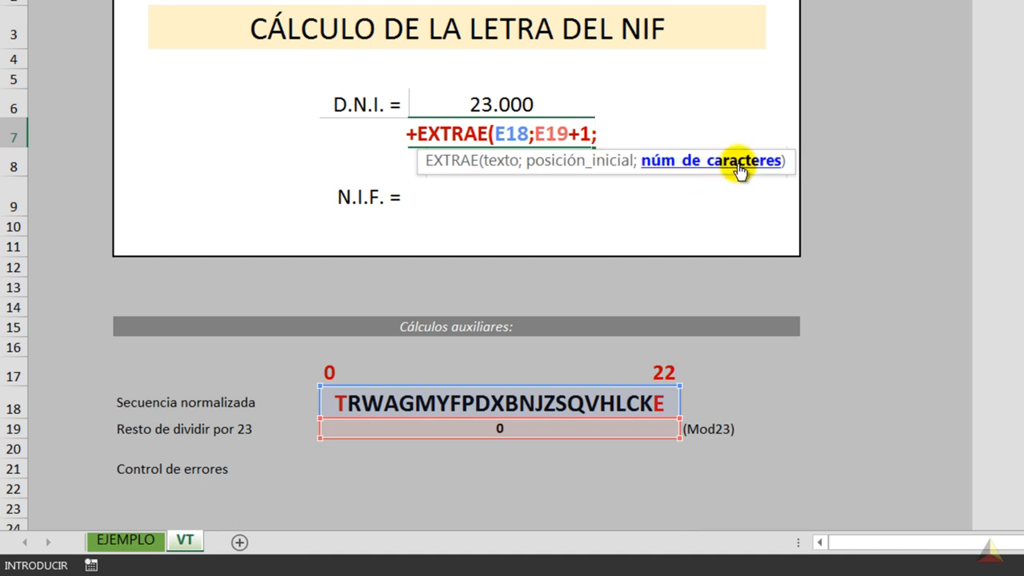
{"action": "type", "text": "1"}
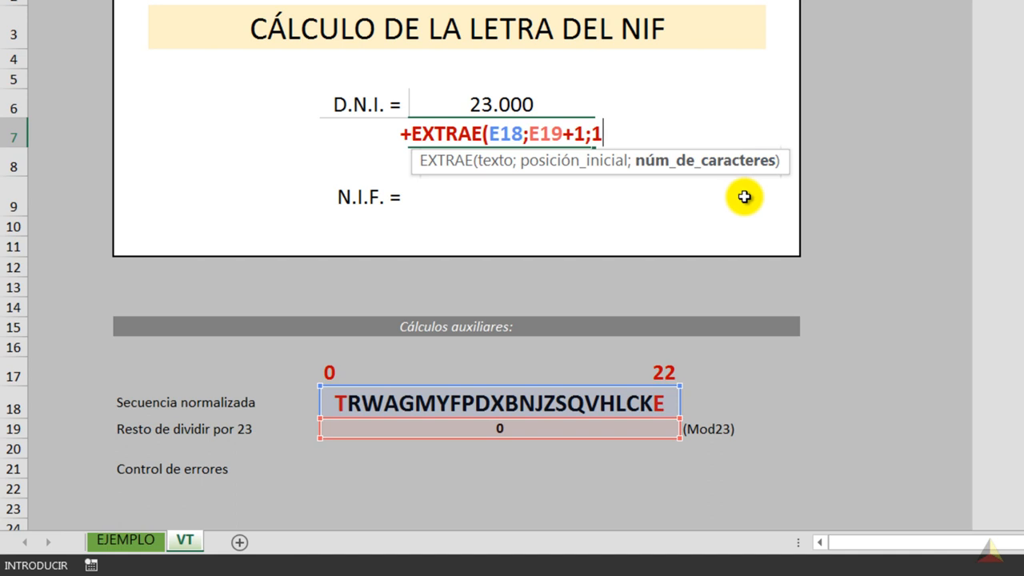
{"action": "type", "text": ")"}
{"action": "key", "text": "Return"}
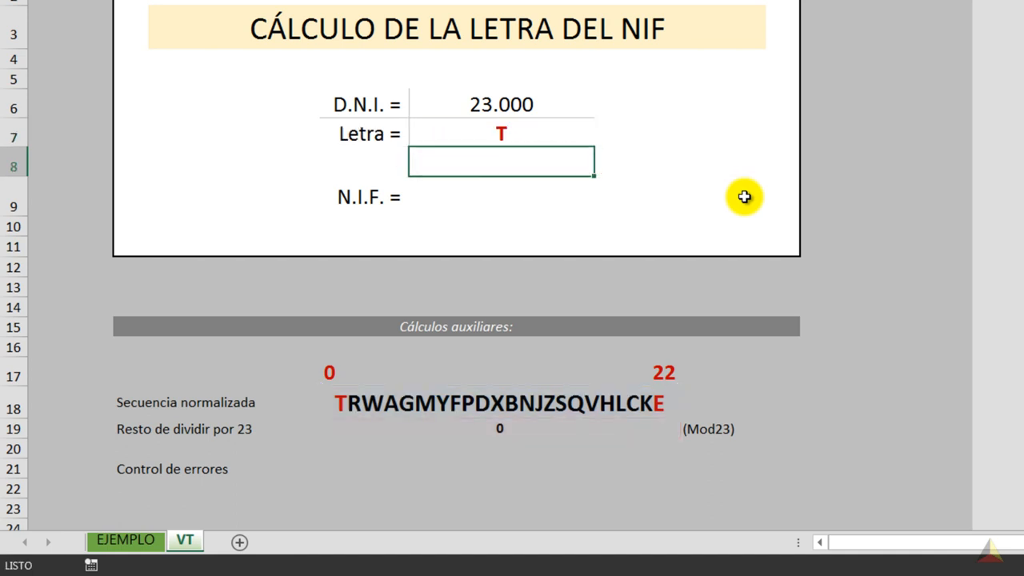
Test the letter formula by entering a D.N.I. one above a multiple of 23 in F6, then a seven-digit sample number
{"action": "left_click", "coordinate": [501, 102]}
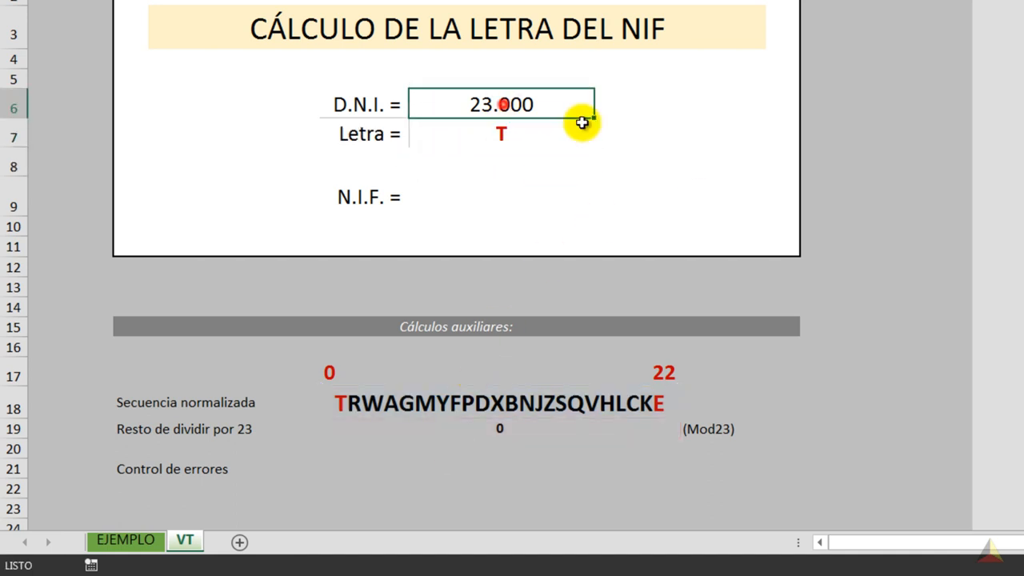
{"action": "type", "text": "230"}
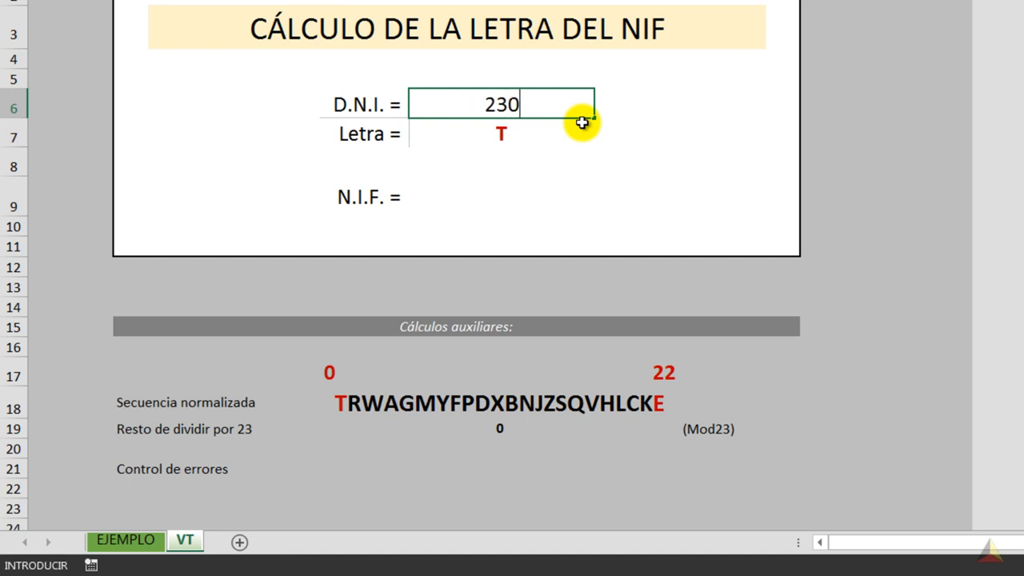
{"action": "type", "text": "01"}
{"action": "key", "text": "Return"}
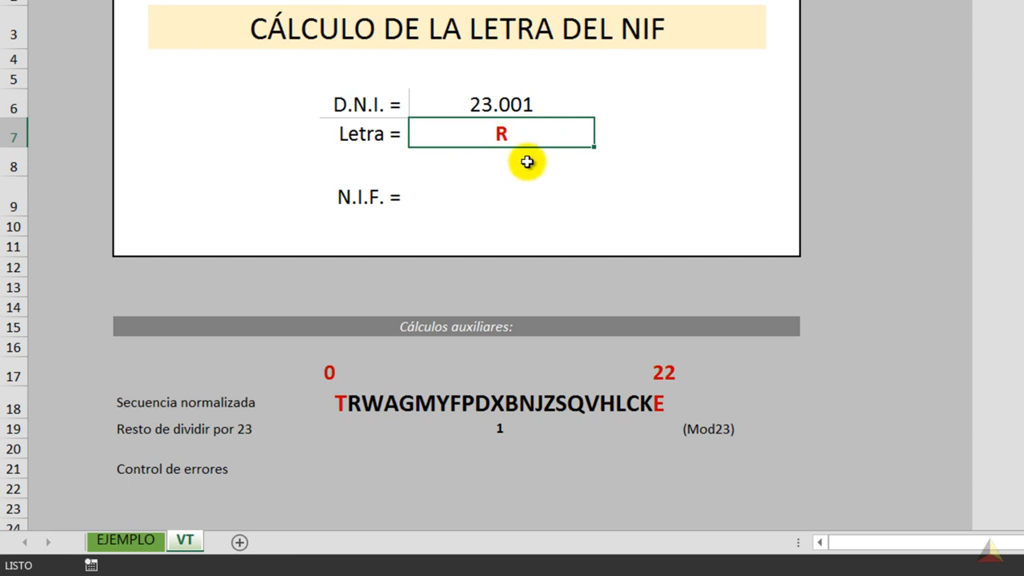
{"action": "left_click", "coordinate": [478, 105]}
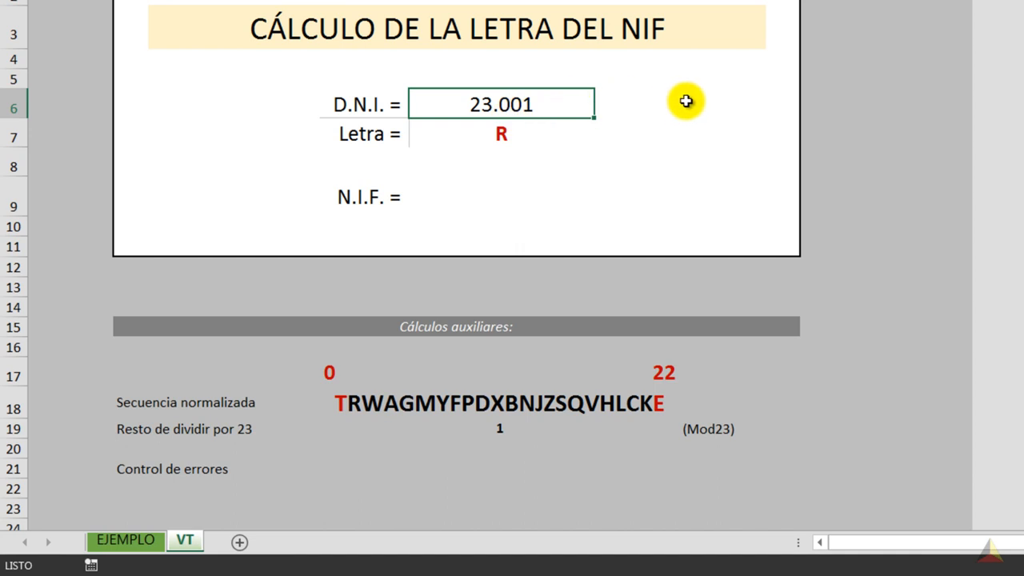
{"action": "type", "text": "1234567"}
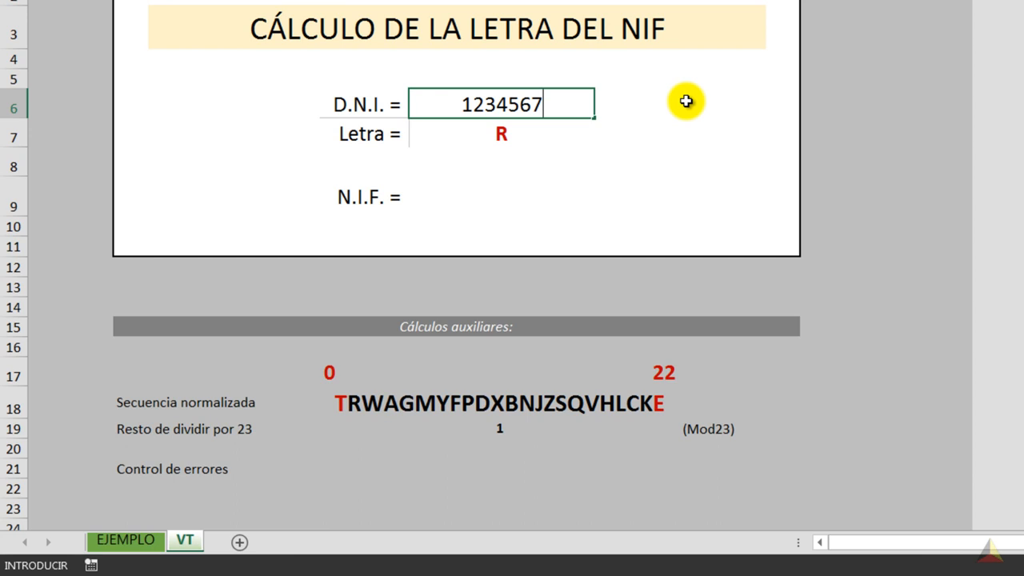
{"action": "key", "text": "Return"}
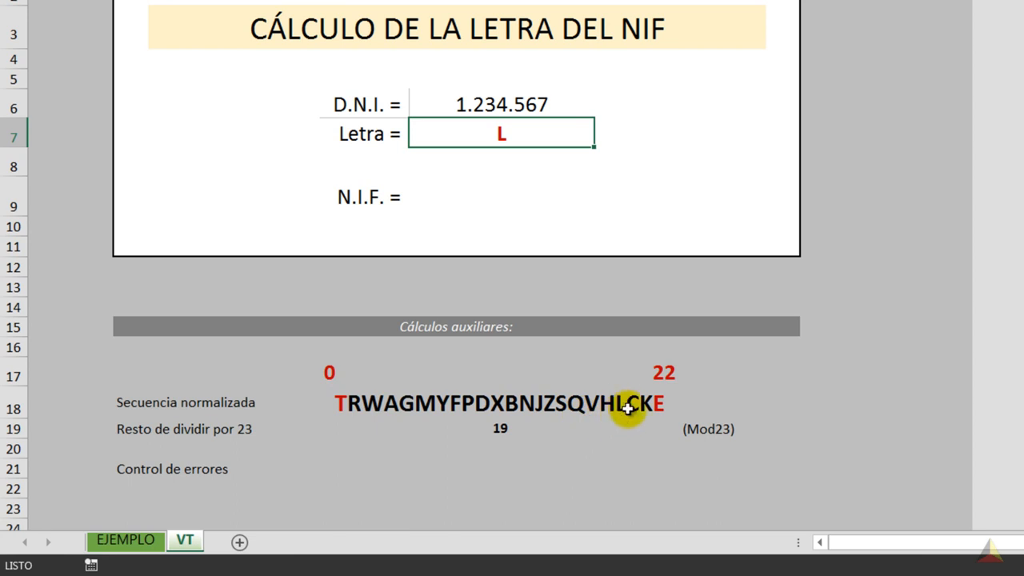
Join the D.N.I. and its letter with a hyphen in cell F9 using the formula +F6&"-"&F7
{"action": "left_click", "coordinate": [489, 200]}
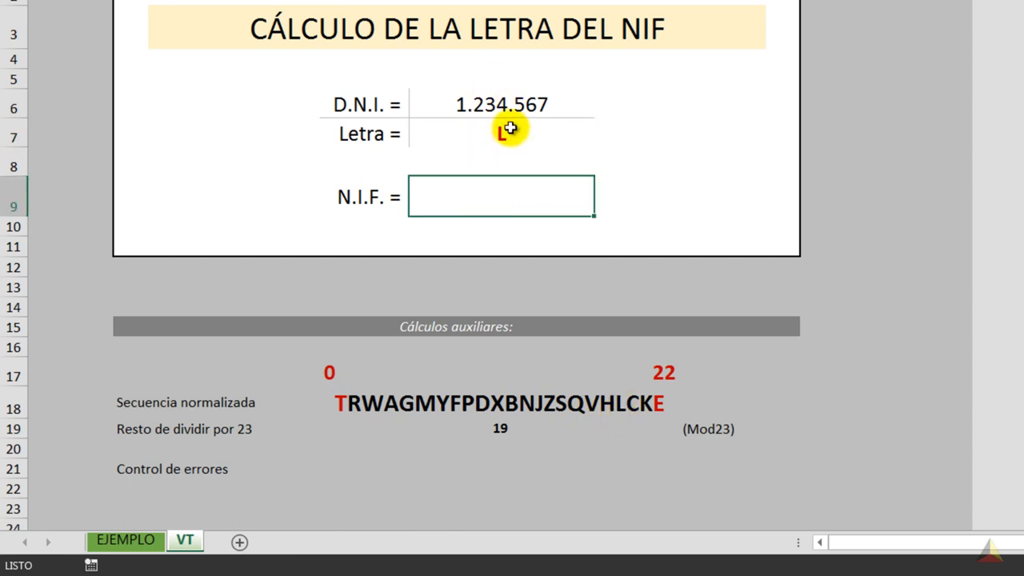
{"action": "left_click", "coordinate": [509, 104]}
{"action": "left_click", "coordinate": [502, 136]}
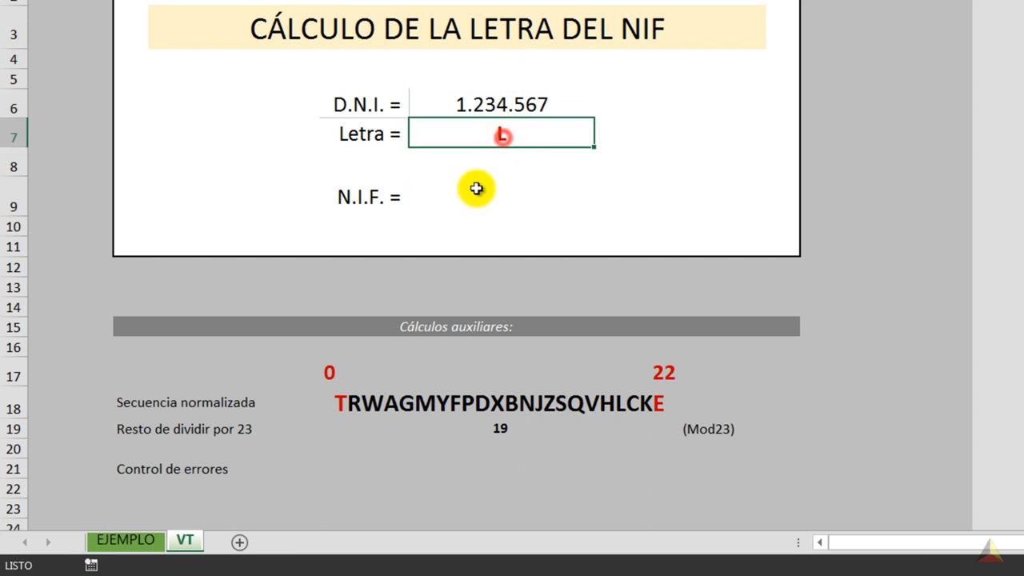
{"action": "left_click", "coordinate": [473, 190]}
{"action": "type", "text": "+"}
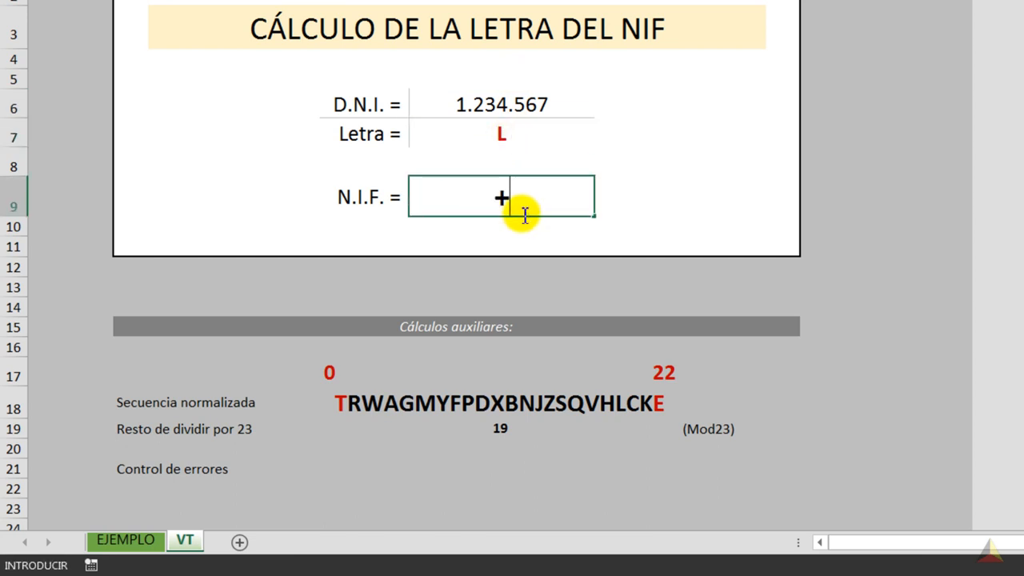
{"action": "left_click", "coordinate": [498, 102]}
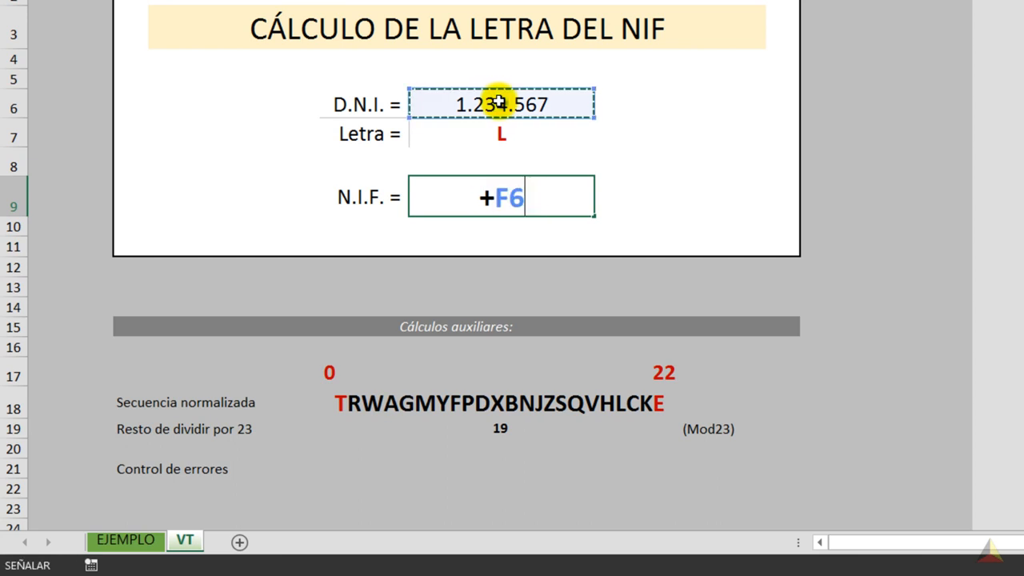
{"action": "type", "text": "&"}
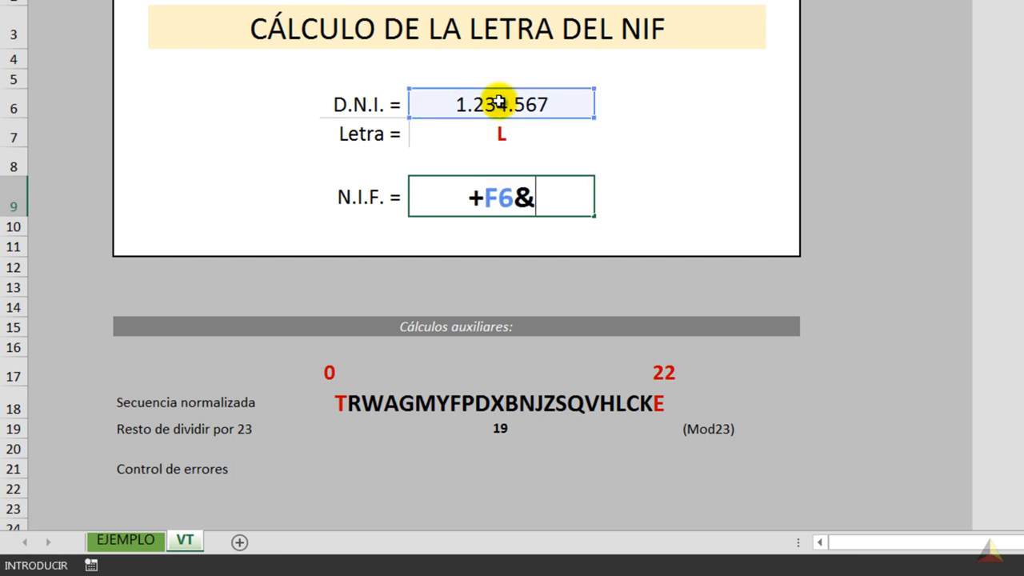
{"action": "type", "text": "\"-"}
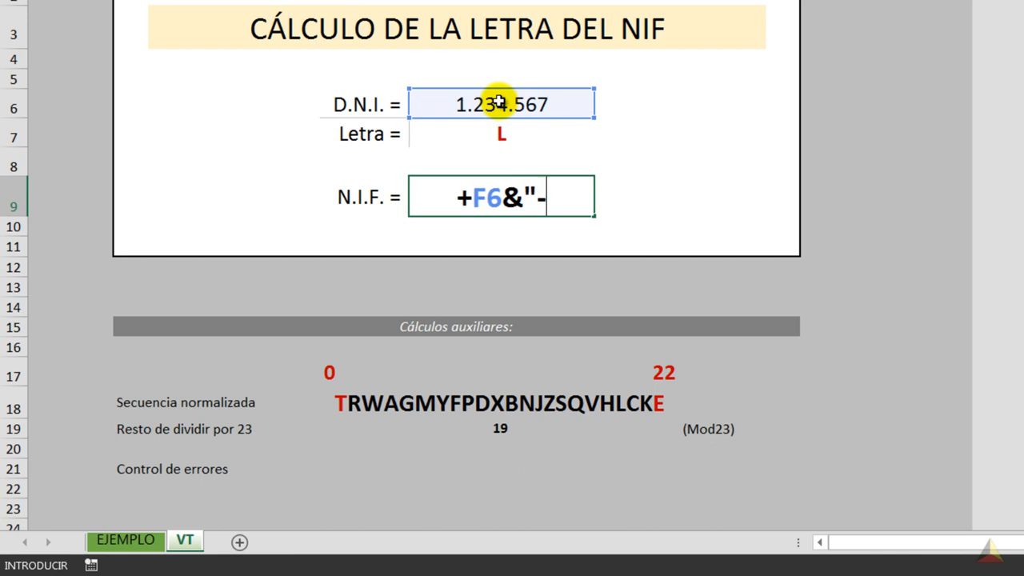
{"action": "type", "text": "\""}
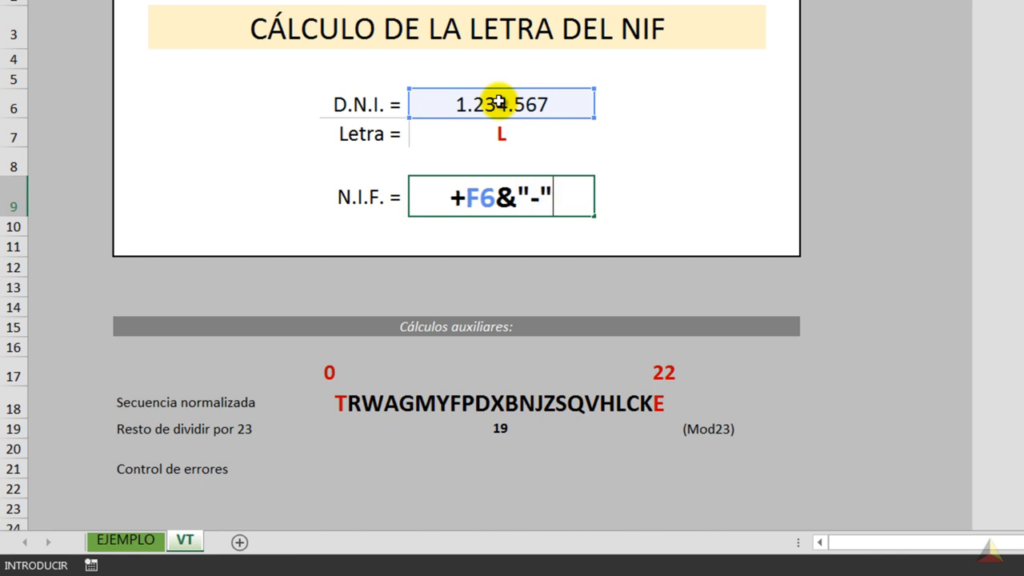
{"action": "type", "text": "&"}
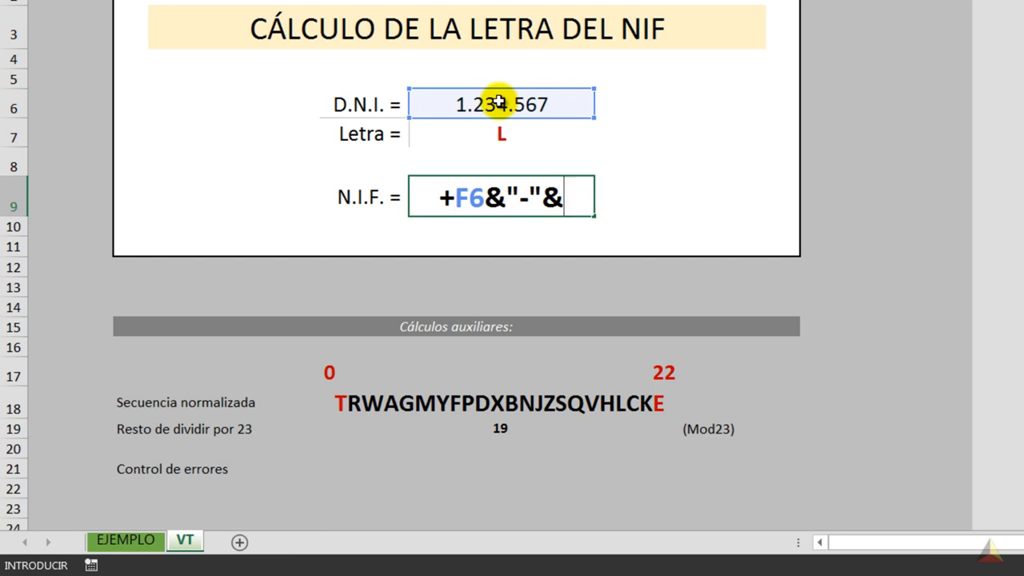
{"action": "left_click", "coordinate": [506, 134]}
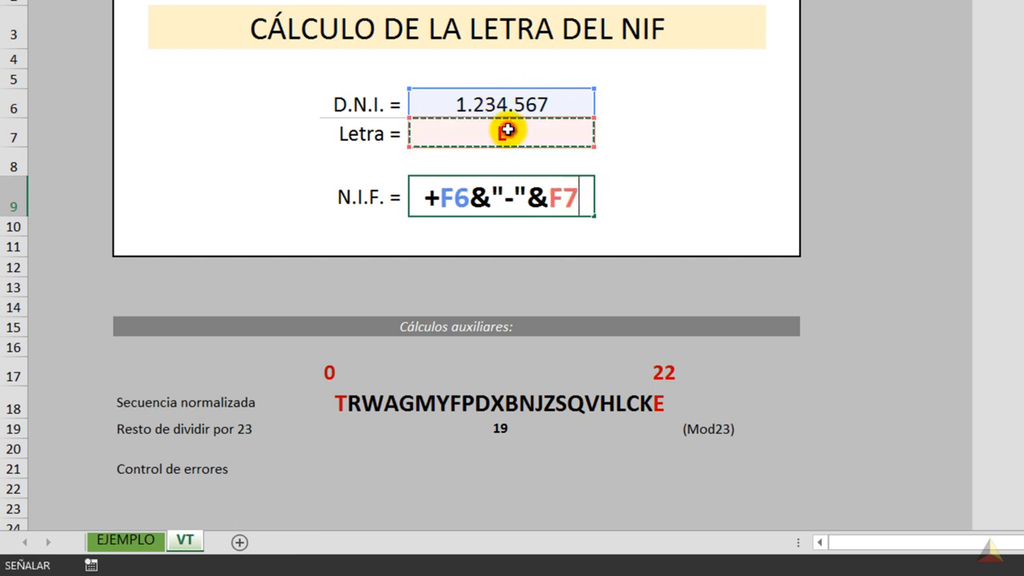
{"action": "key", "text": "Return"}
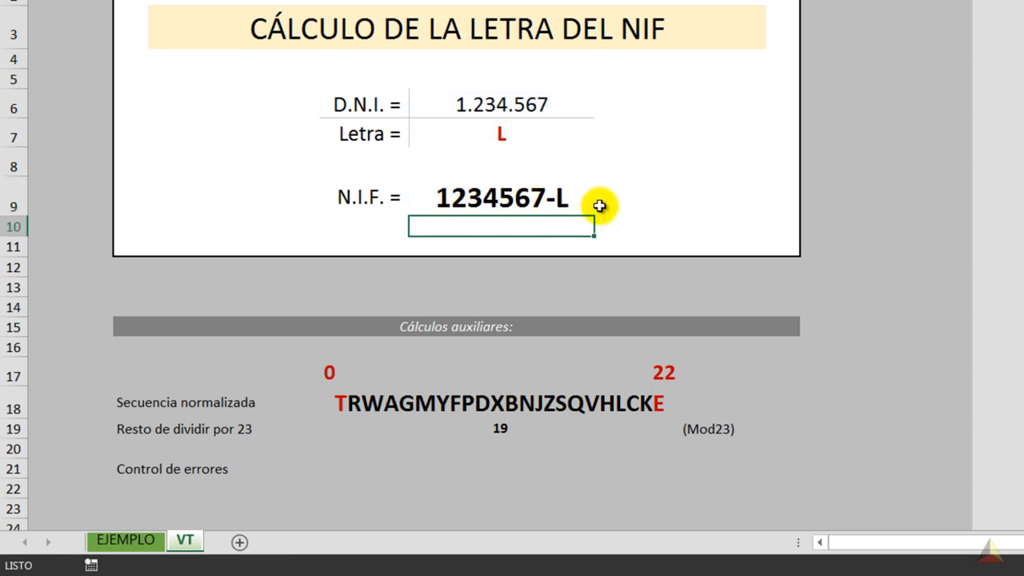
Enter a six-digit sample D.N.I. number in cell F6 and check the resulting letter and N.I.F
{"action": "left_click", "coordinate": [522, 201]}
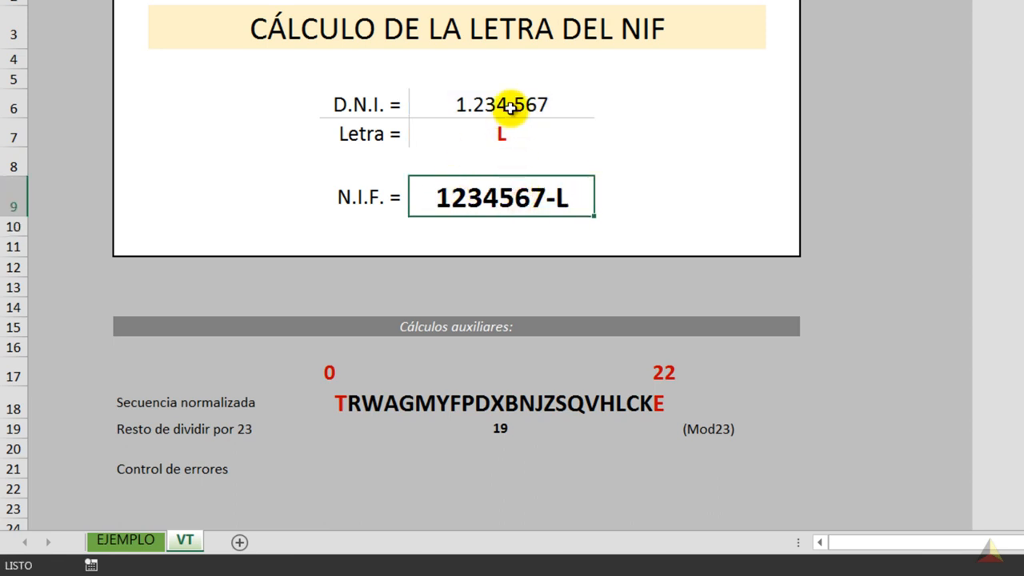
{"action": "left_click", "coordinate": [509, 106]}
{"action": "type", "text": "456.123"}
{"action": "key", "text": "Return"}
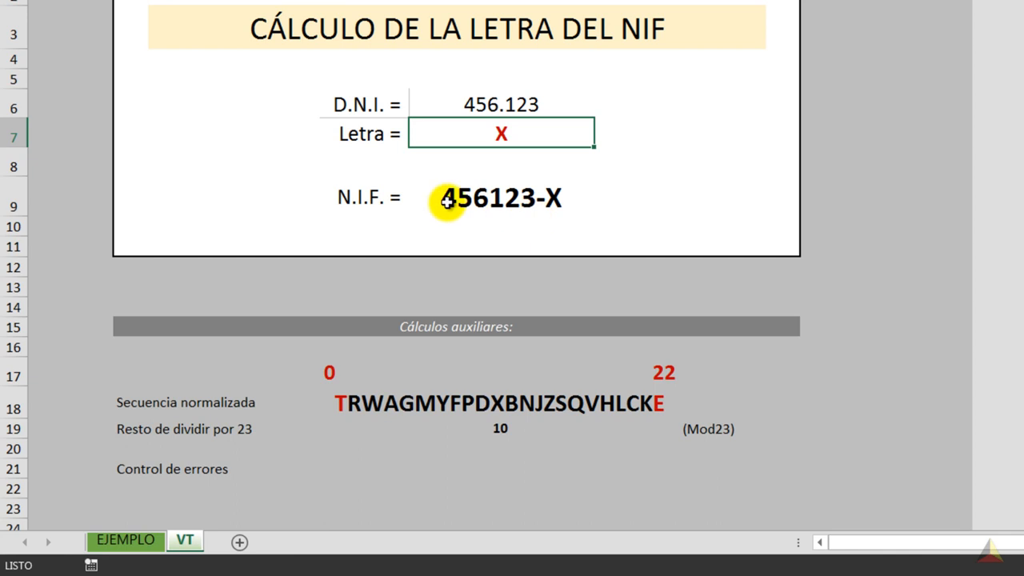
{"action": "left_click", "coordinate": [447, 202]}
{"action": "left_click", "coordinate": [499, 112]}
{"action": "left_click", "coordinate": [500, 135]}
Examine the scroll bar beside the D.N.I. on the EJEMPLO sheet and return to cell G6 of the VT sheet
{"action": "left_click", "coordinate": [651, 100]}
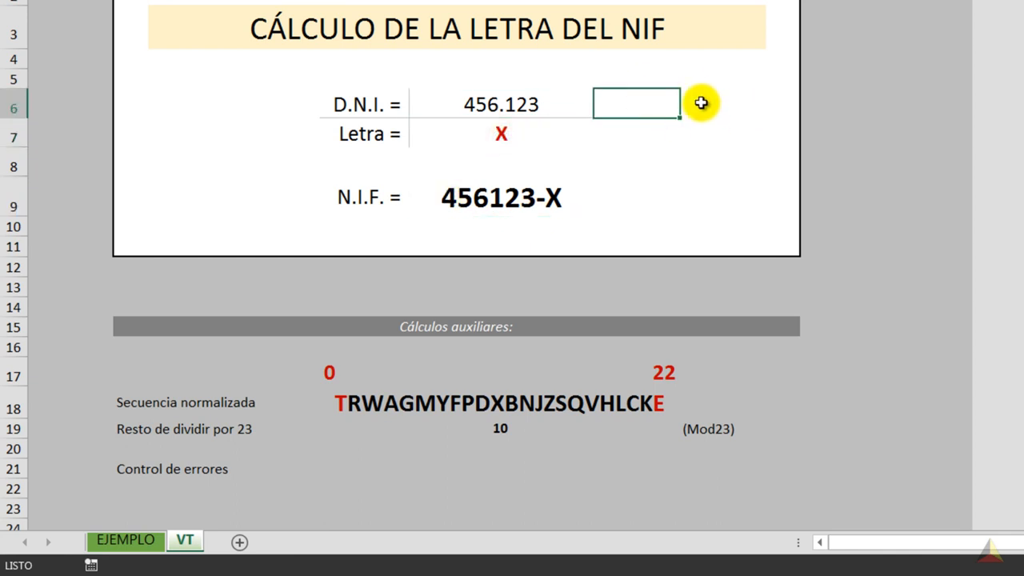
{"action": "left_click", "coordinate": [128, 540]}
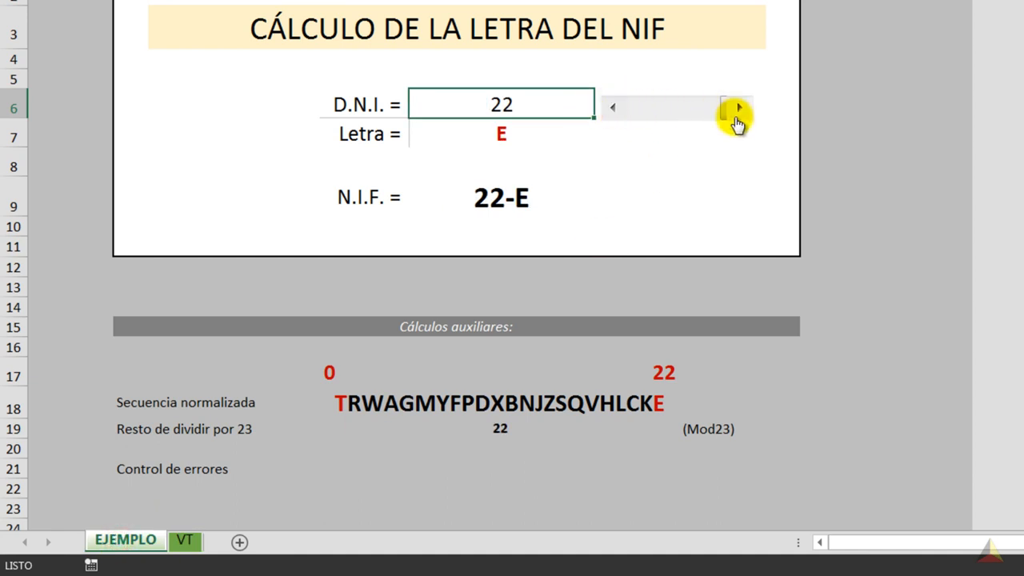
{"action": "left_click", "coordinate": [190, 540]}
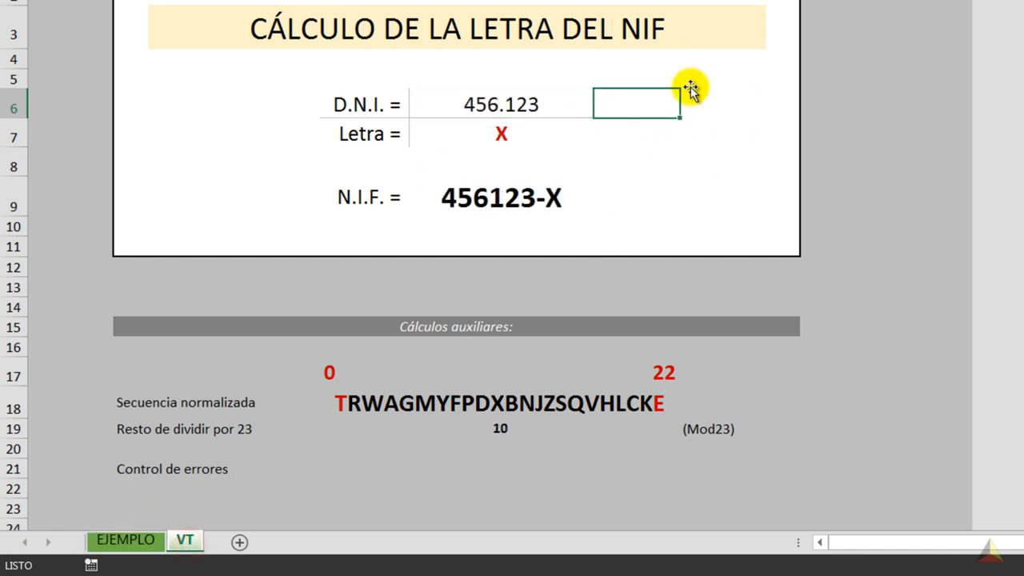
{"action": "left_click", "coordinate": [706, 131]}
{"action": "left_click", "coordinate": [628, 98]}
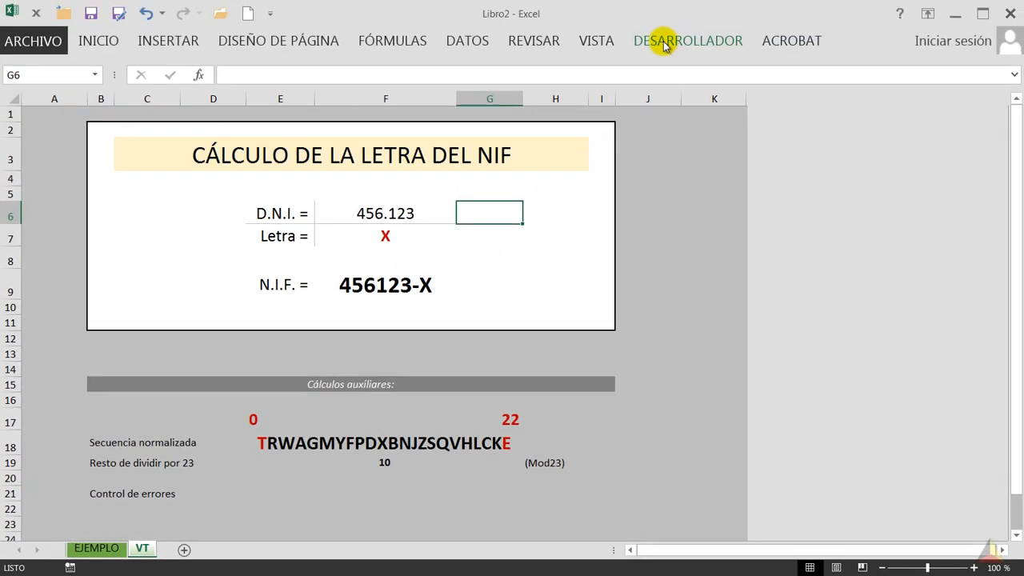
Insert a form-control scroll bar and fit it over cells G6:H6 beside the D.N.I. number
{"action": "left_click", "coordinate": [681, 43]}
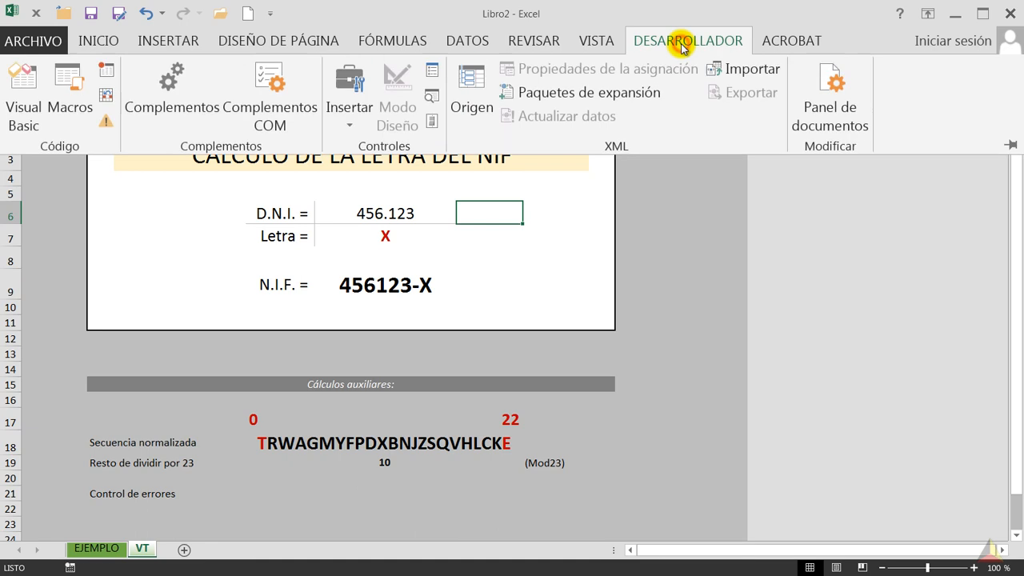
{"action": "left_click", "coordinate": [349, 116]}
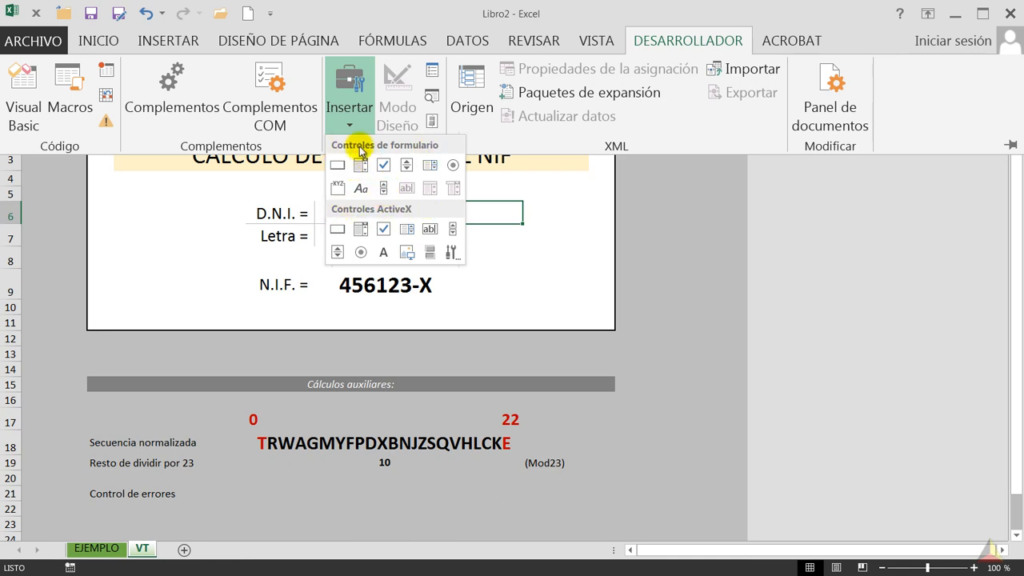
{"action": "left_click", "coordinate": [384, 187]}
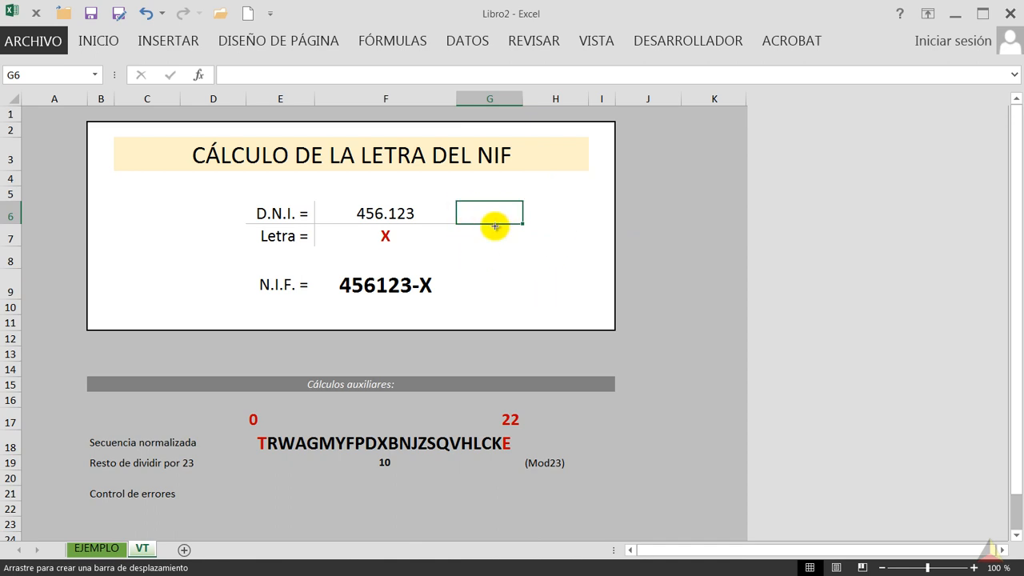
{"action": "mouse_move", "coordinate": [459, 232]}
{"action": "left_mouse_down"}
{"action": "mouse_move", "coordinate": [542, 258]}
{"action": "mouse_move", "coordinate": [592, 248]}
{"action": "left_mouse_up"}
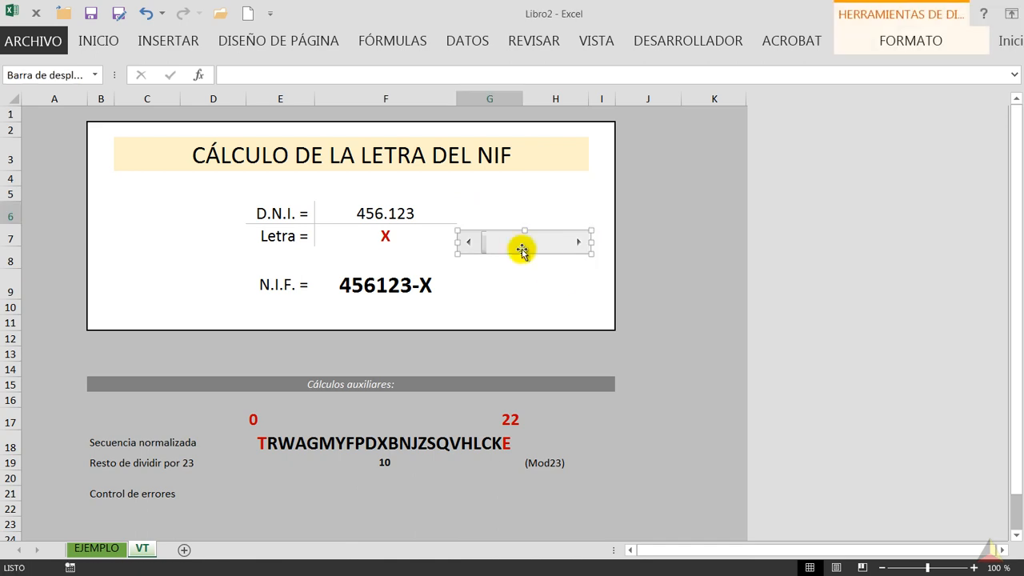
{"action": "left_click_drag", "start_coordinate": [512, 240], "coordinate": [517, 213]}
{"action": "left_click_drag", "start_coordinate": [592, 211], "coordinate": [589, 212]}
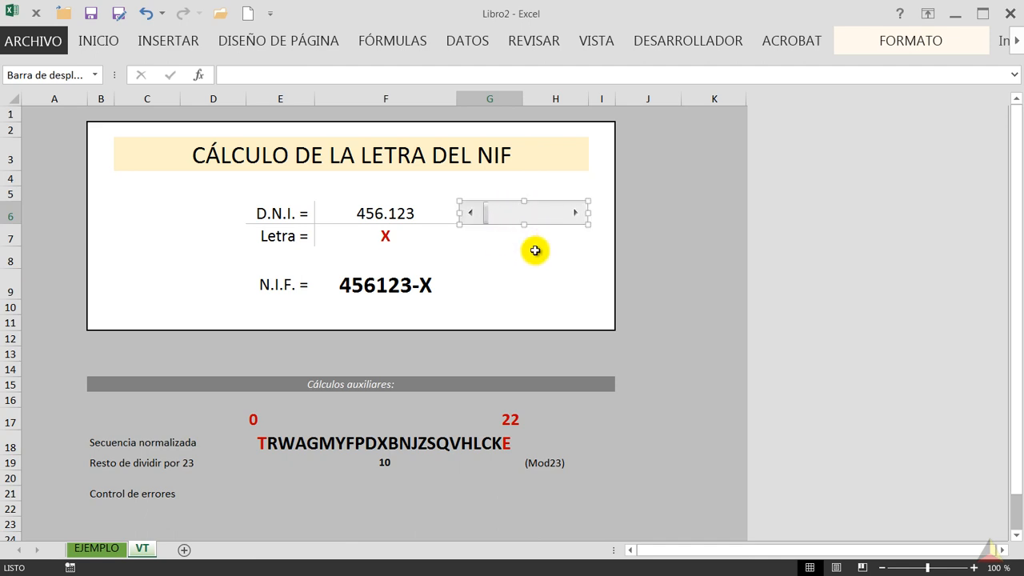
Link the scroll bar to the D.N.I. cell $F$6 in its control format settings
{"action": "right_click", "coordinate": [507, 211]}
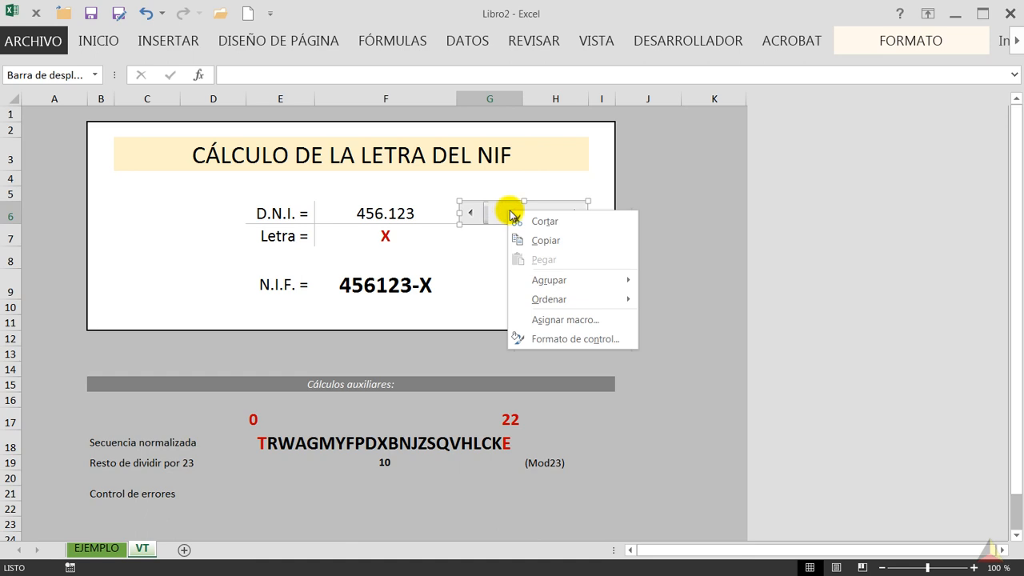
{"action": "left_click", "coordinate": [568, 341]}
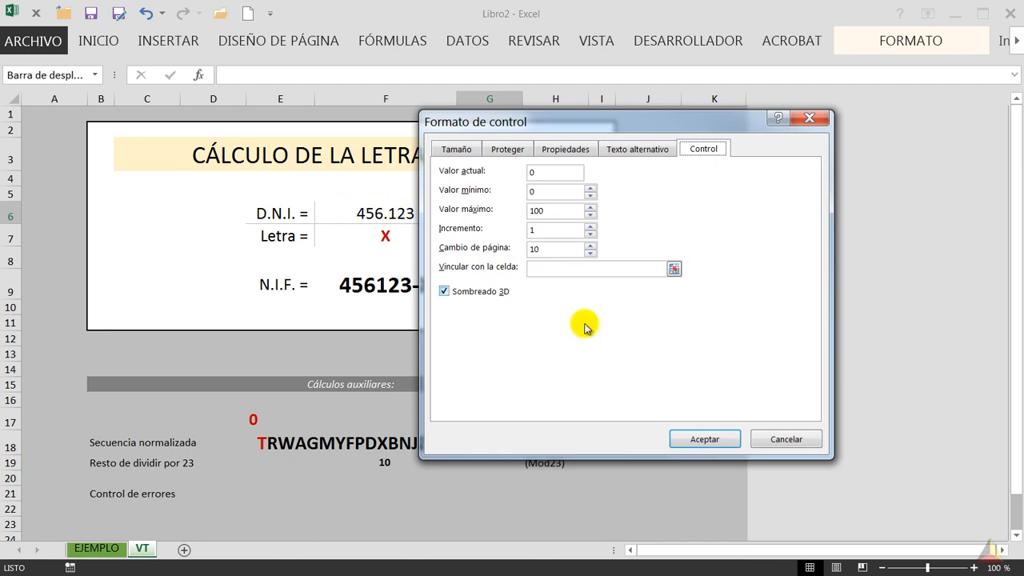
{"action": "left_click", "coordinate": [674, 270]}
{"action": "left_click", "coordinate": [380, 209]}
{"action": "key", "text": "Return"}
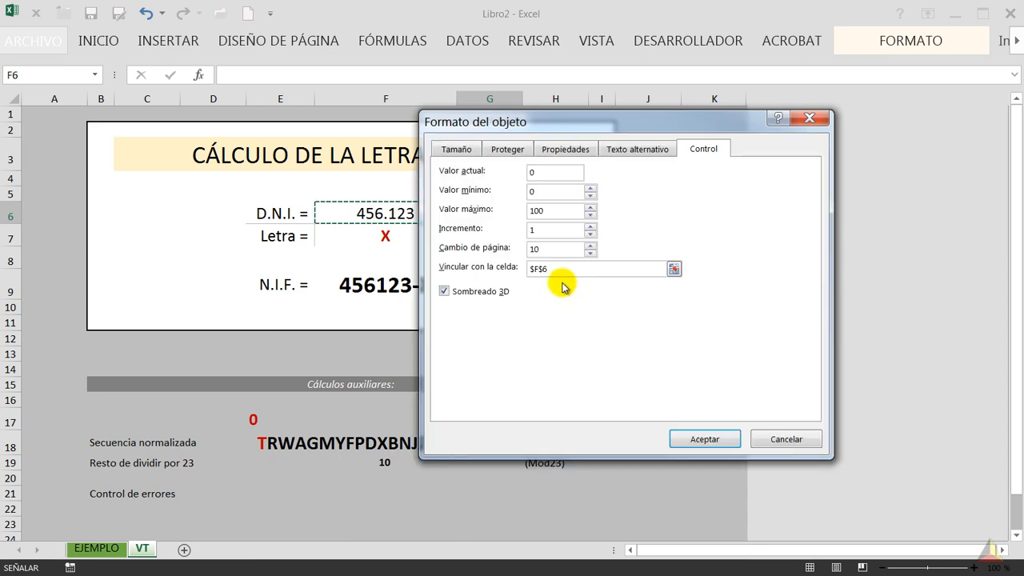
Set the scroll bar's maximum value to 22 and apply the control format
{"action": "left_click", "coordinate": [546, 171]}
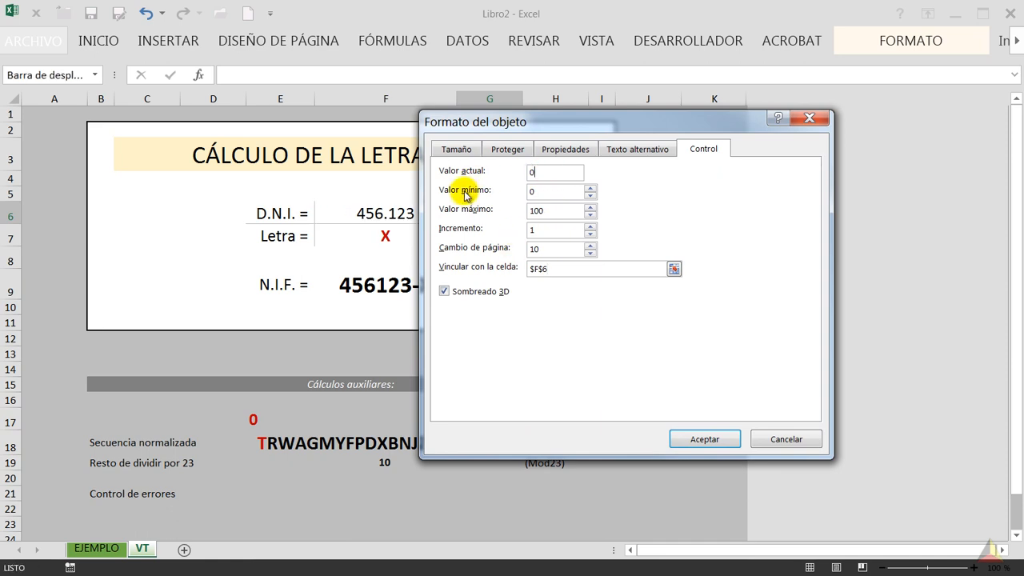
{"action": "double_click", "coordinate": [552, 211]}
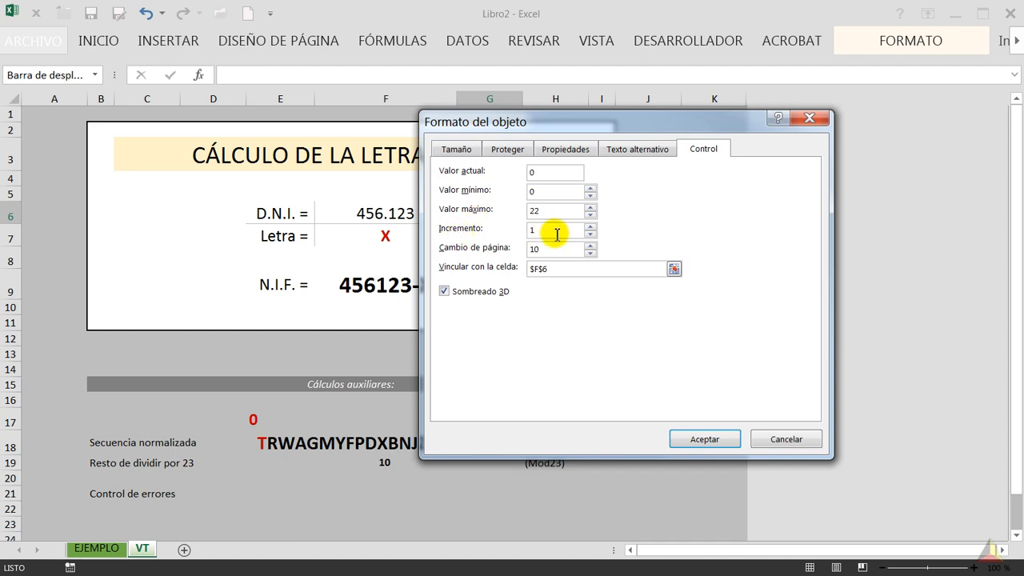
{"action": "left_click_drag", "start_coordinate": [585, 127], "coordinate": [533, 255]}
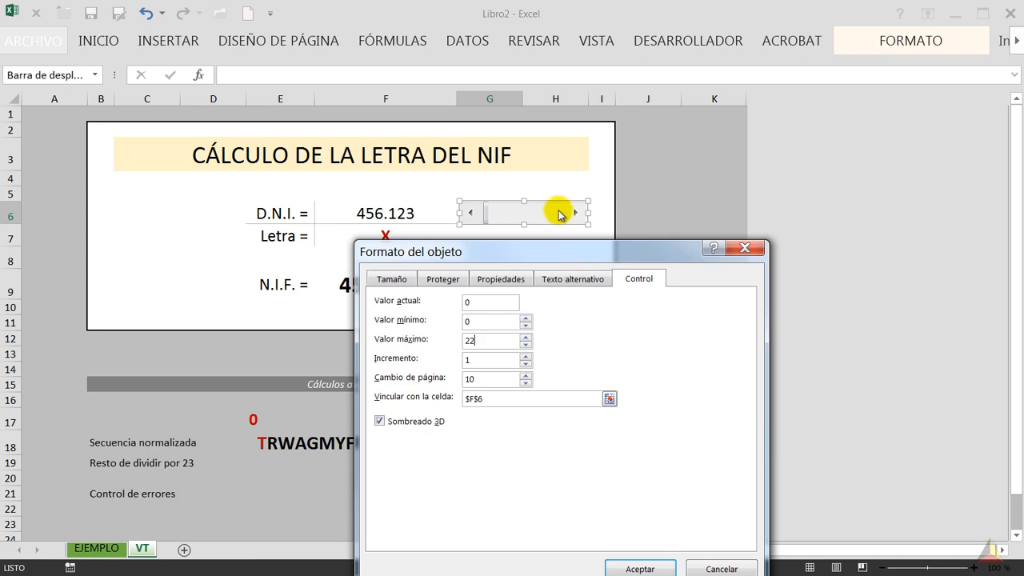
{"action": "left_click_drag", "start_coordinate": [544, 247], "coordinate": [567, 117]}
{"action": "left_click", "coordinate": [657, 439]}
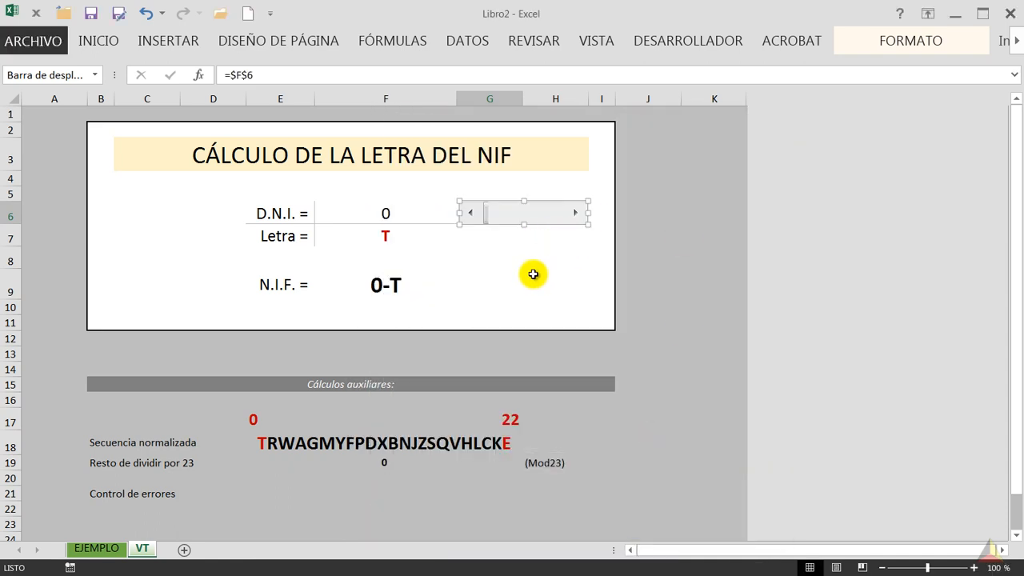
Test the scroll bar by raising the D.N.I., returning it to 0 and stepping it up to 3
{"action": "left_click", "coordinate": [538, 267]}
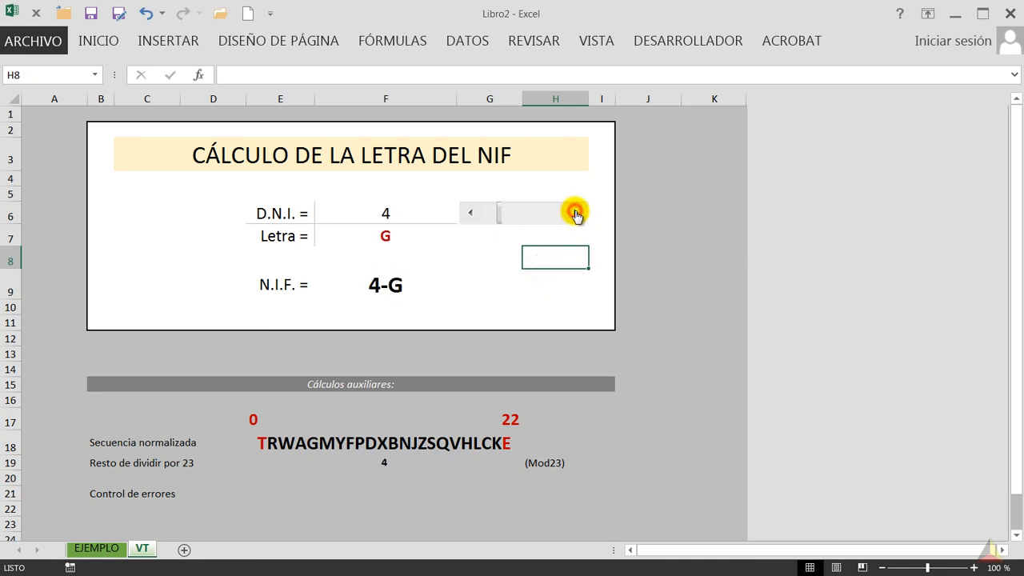
{"action": "left_click", "coordinate": [576, 213]}
{"action": "left_click_drag", "start_coordinate": [507, 213], "coordinate": [457, 228]}
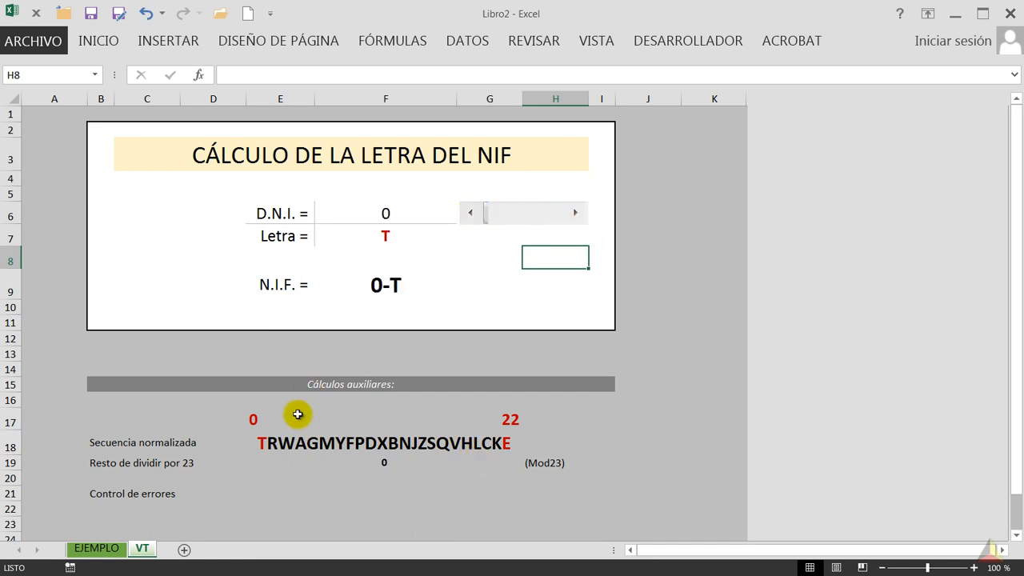
{"action": "left_click", "coordinate": [478, 289]}
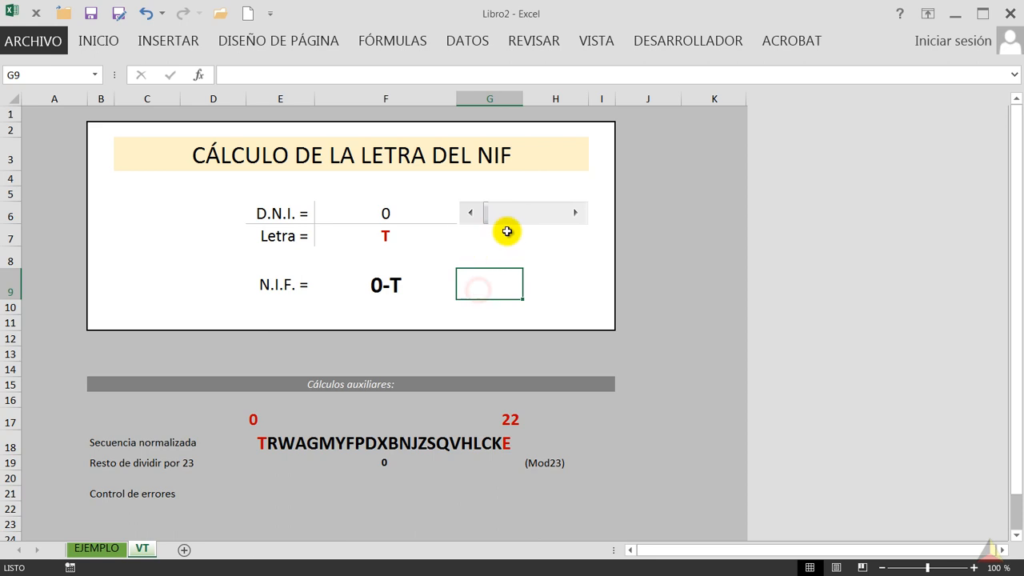
{"action": "left_click", "coordinate": [576, 213]}
{"action": "left_click", "coordinate": [576, 214]}
{"action": "left_click", "coordinate": [558, 280]}
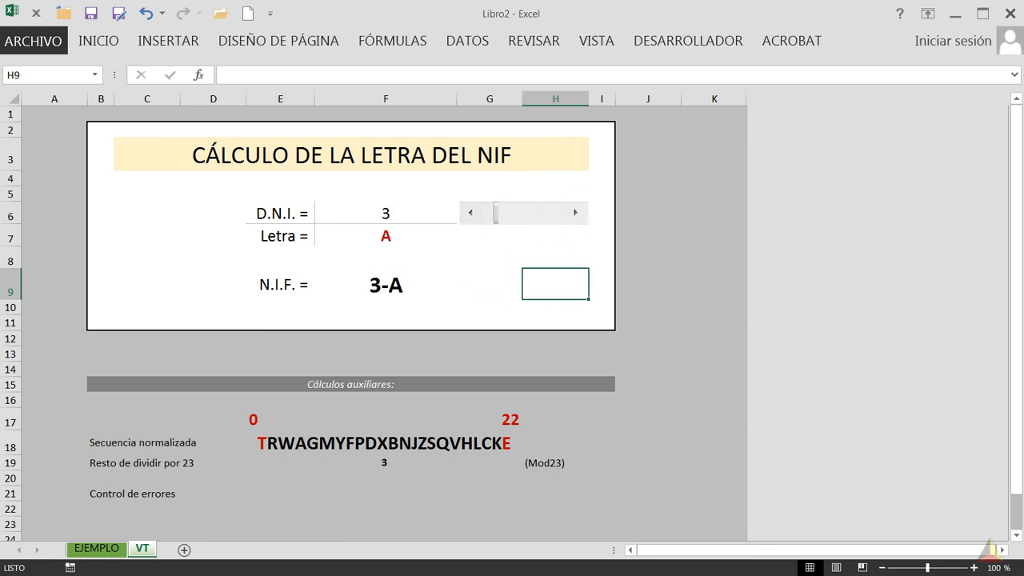
Begin entering the error-check formula in cell E21, in the Control de errores row
{"action": "left_click", "coordinate": [305, 503]}
{"action": "left_click", "coordinate": [272, 494]}
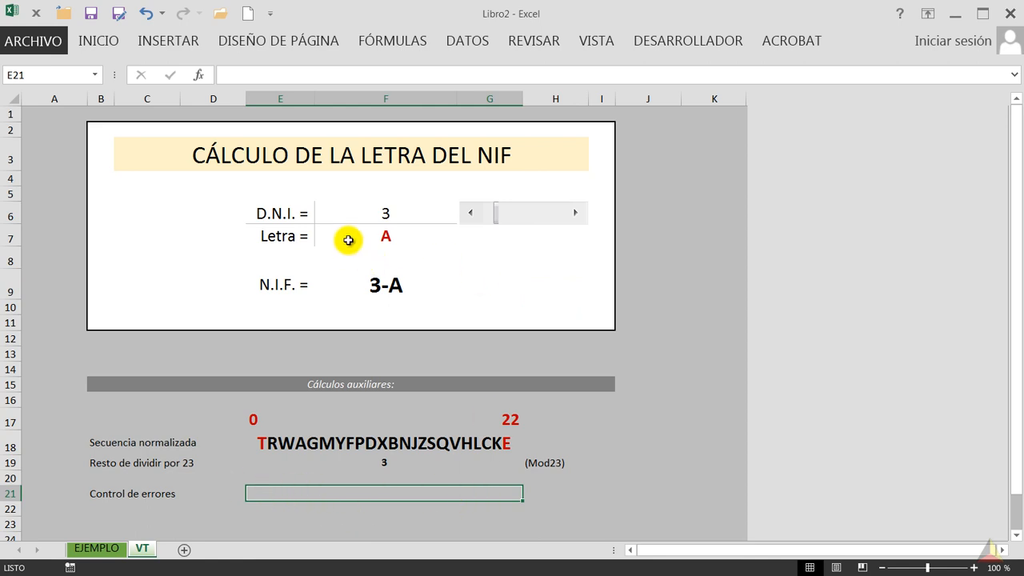
{"action": "left_click", "coordinate": [336, 211]}
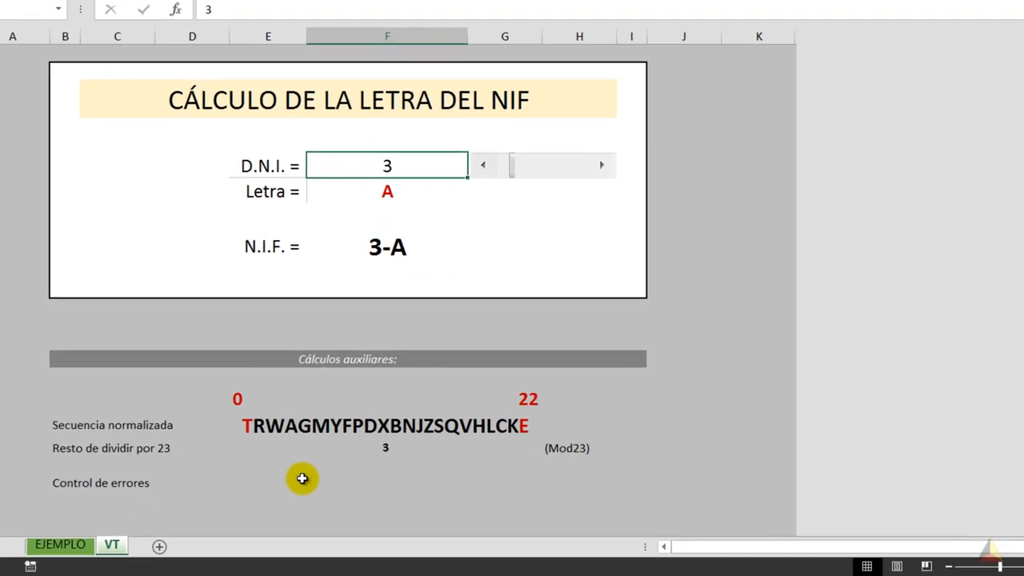
{"action": "left_click", "coordinate": [323, 493]}
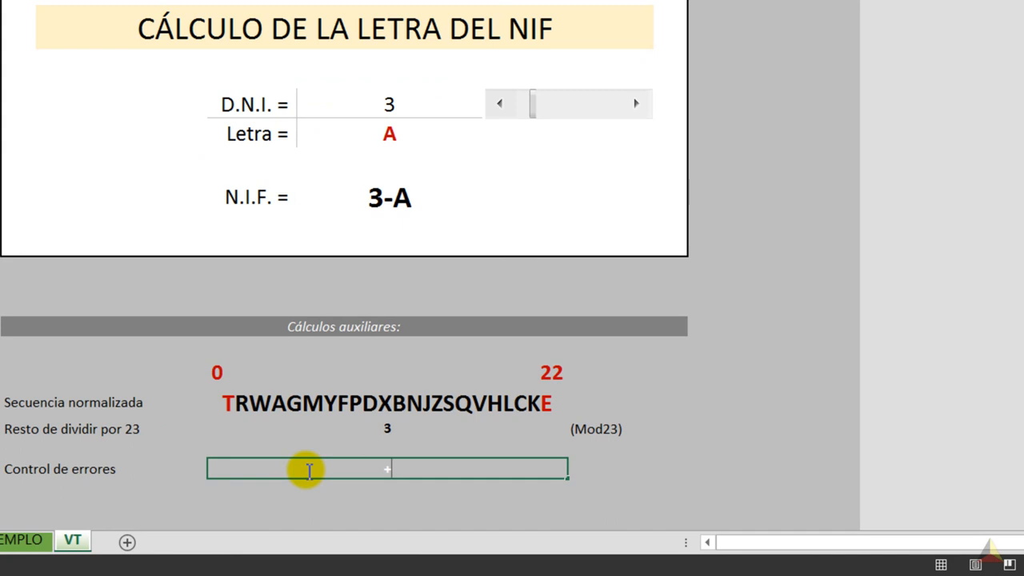
{"action": "type", "text": "+si"}
{"action": "key", "text": "BackSpace"}
{"action": "key", "text": "BackSpace"}
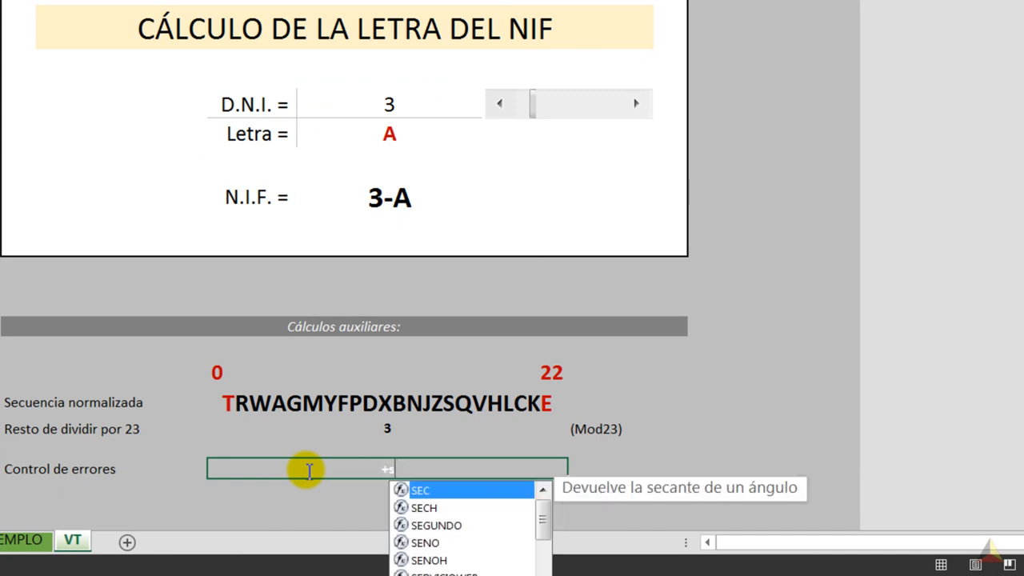